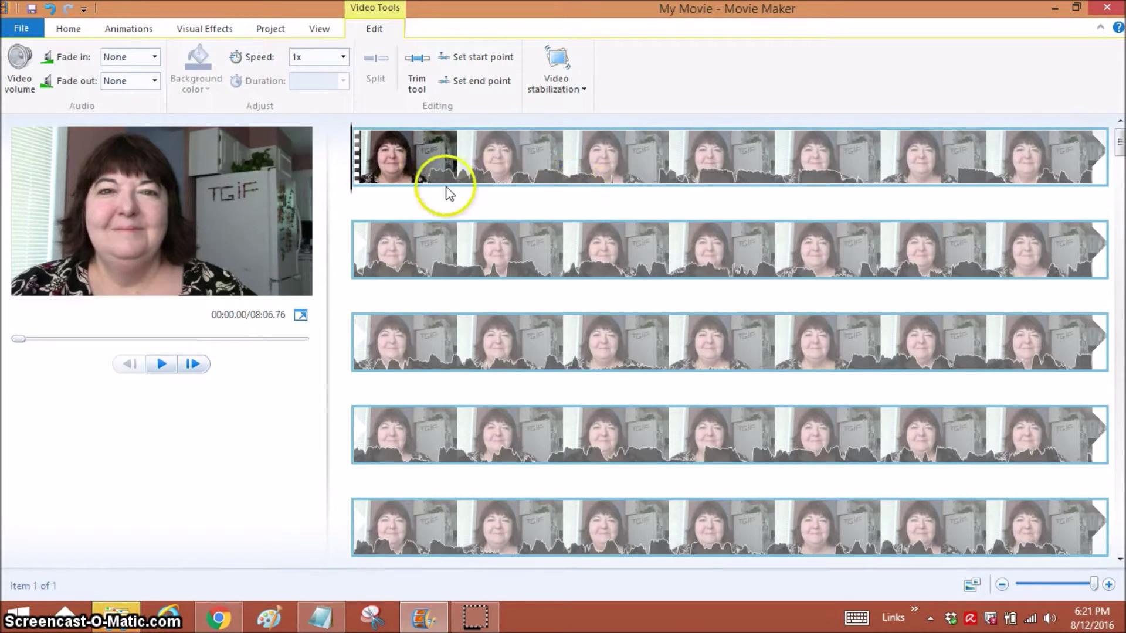
# Open the shortcut menu for the webcam clip MVI_2685.MP4 on the storyboard.
pyautogui.rightClick(479, 164)
# Check the webcam clip's video volume and briefly preview the movie.
pyautogui.click(480, 154)
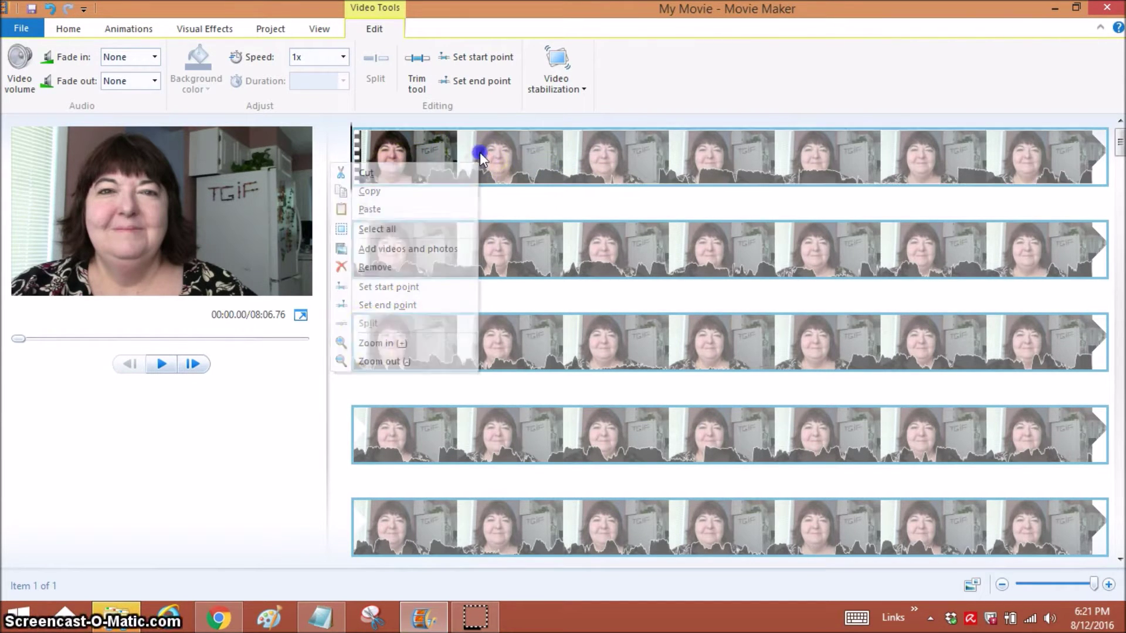
pyautogui.click(431, 228)
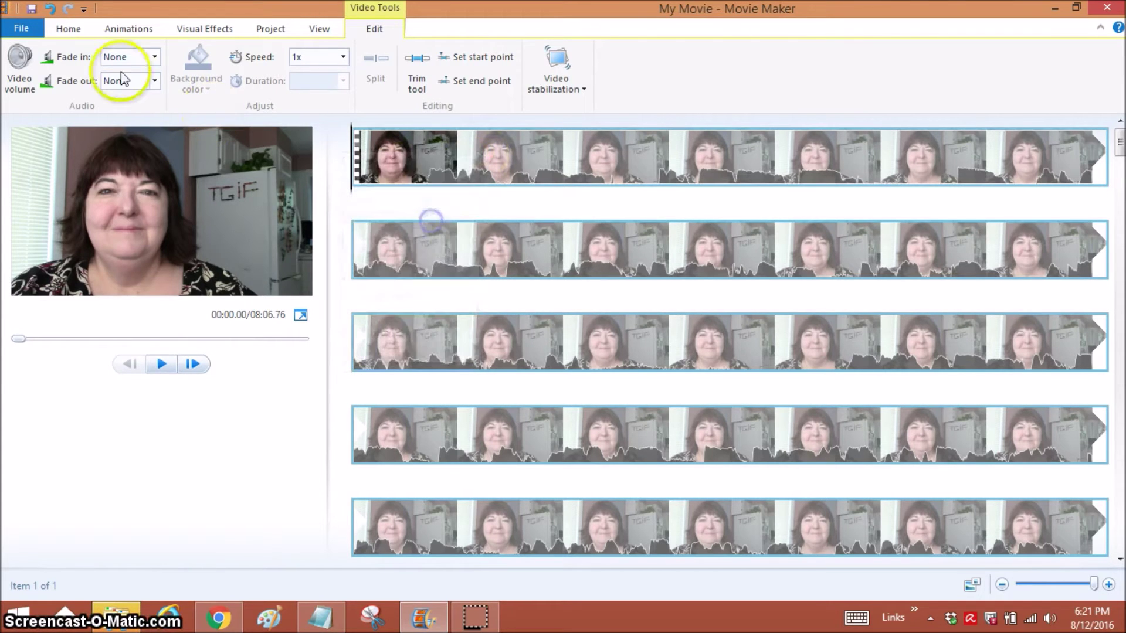
pyautogui.click(19, 78)
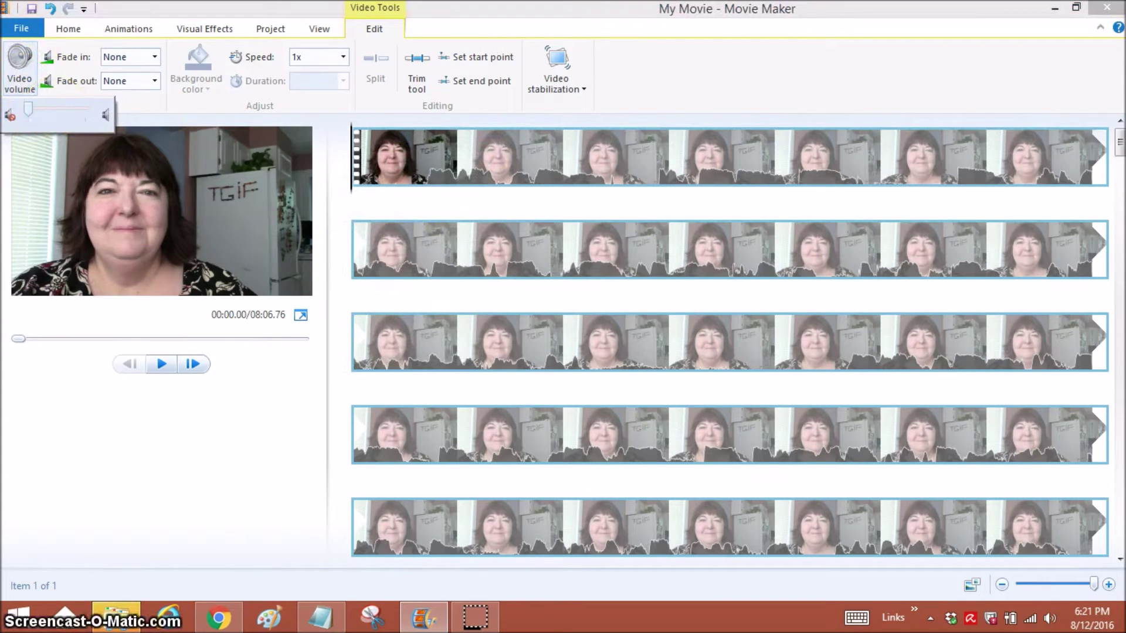
pyautogui.press('space')
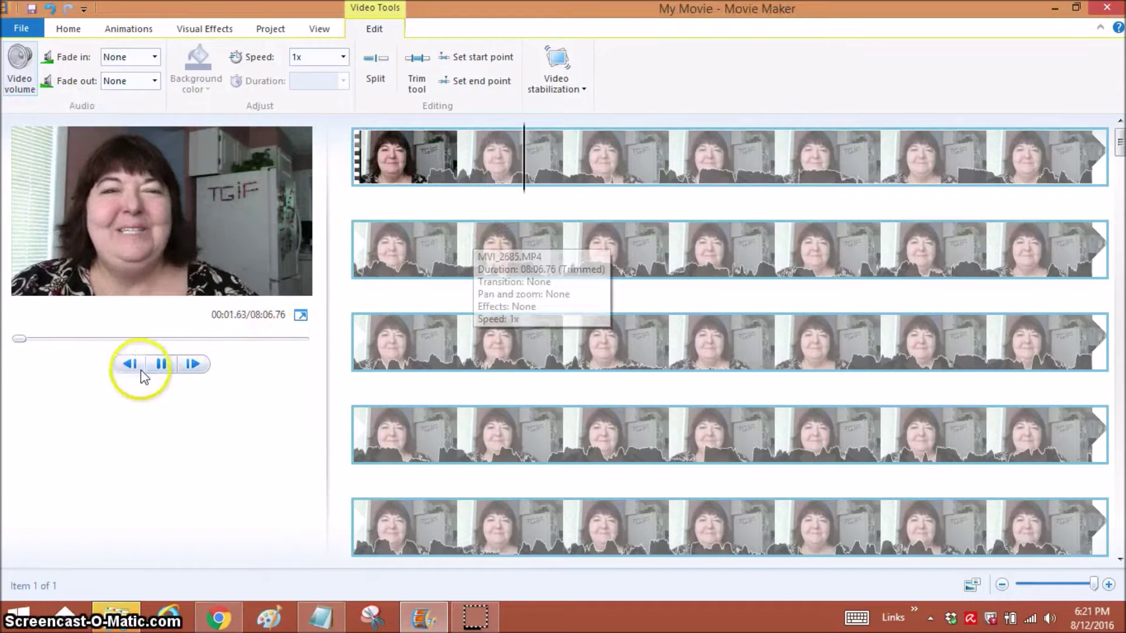
pyautogui.click(159, 364)
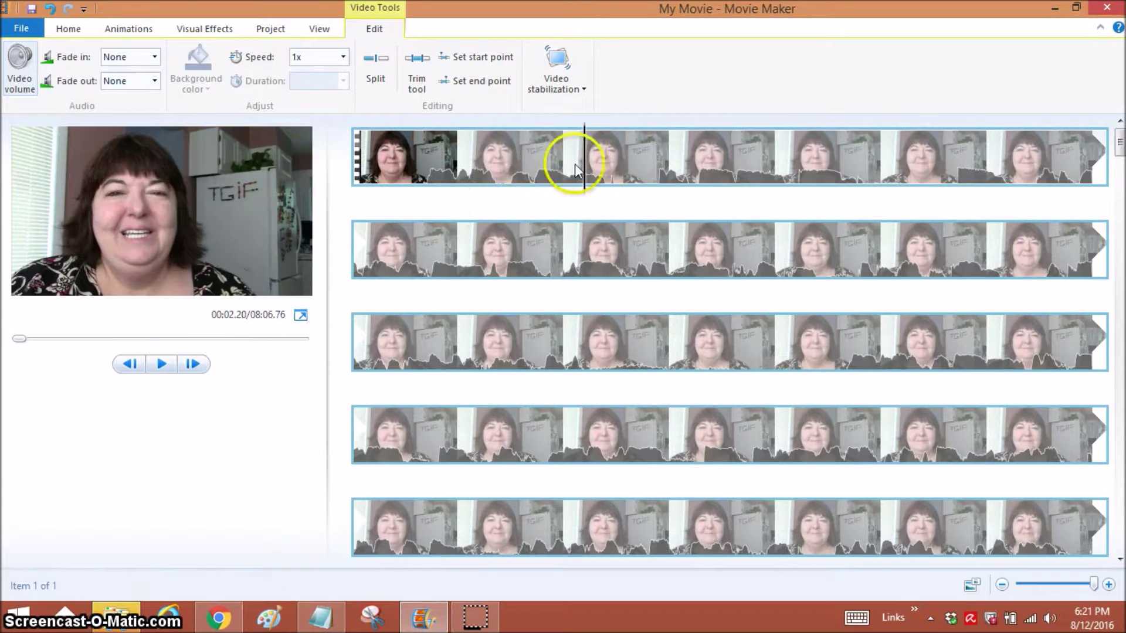
# Place the playhead at 00:00.13, just after the clip start.
pyautogui.moveTo(586, 187); pyautogui.dragTo(365, 202)
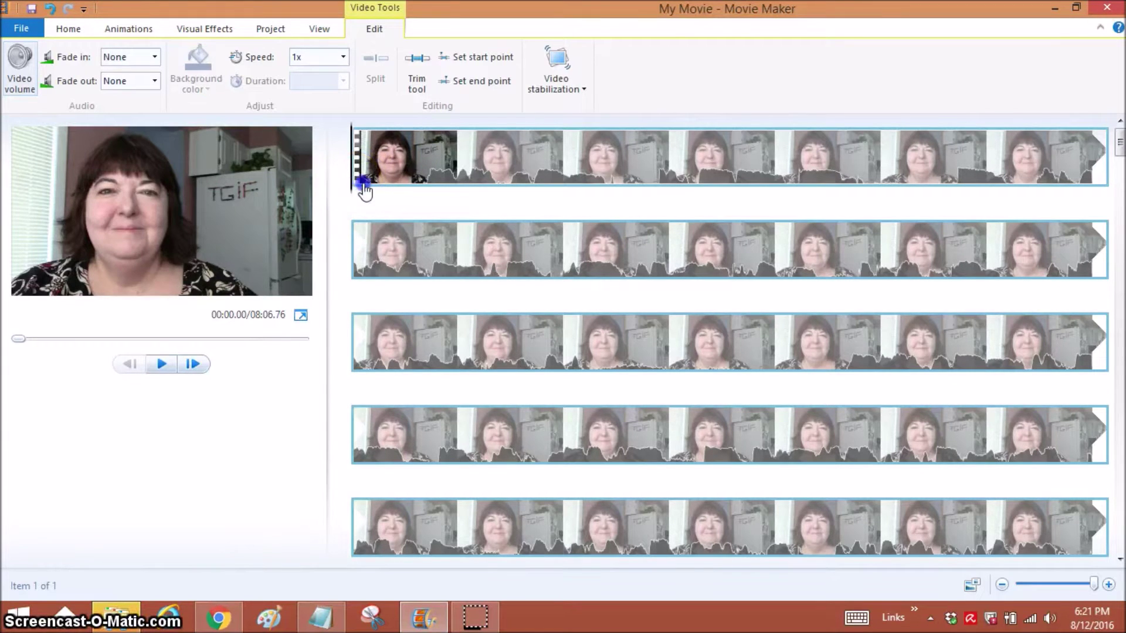
pyautogui.moveTo(361, 188)
pyautogui.mouseDown()
pyautogui.moveTo(415, 185)
pyautogui.moveTo(364, 191)
pyautogui.mouseUp()
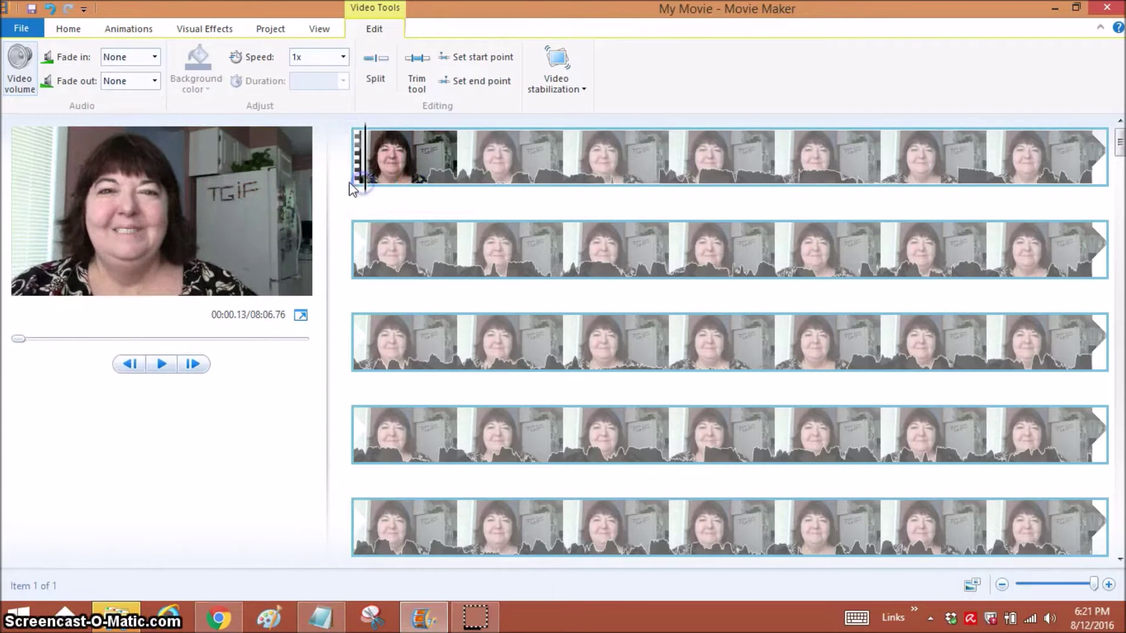
pyautogui.click(63, 28)
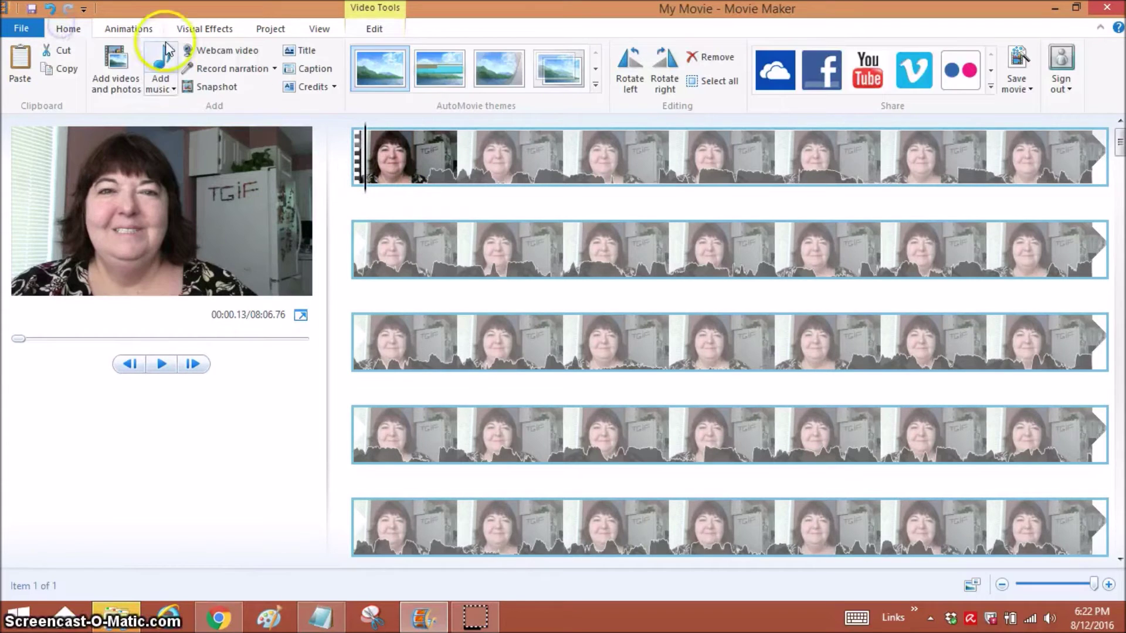
# Add Green_Daze from Downloads as background music and preview it.
pyautogui.click(157, 87)
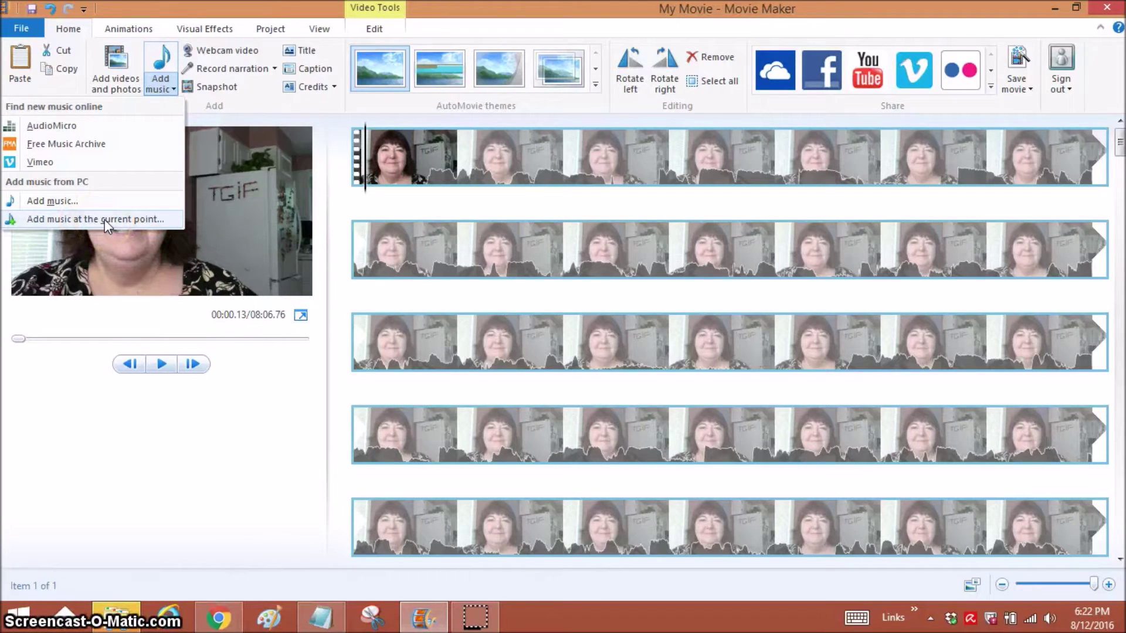
pyautogui.click(52, 200)
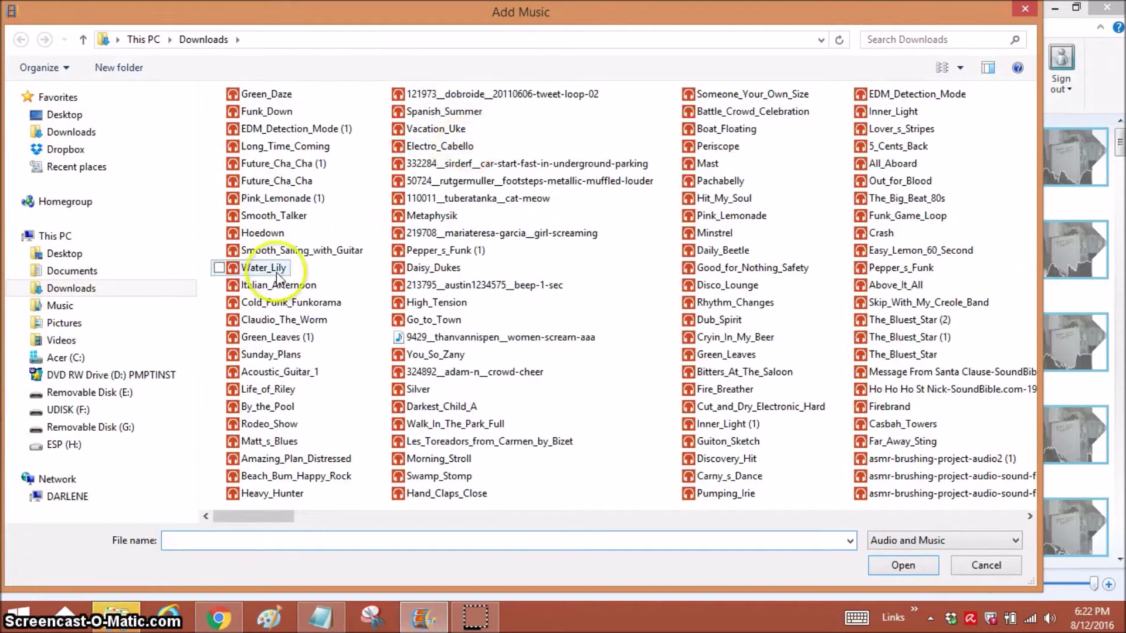
pyautogui.doubleClick(273, 96)
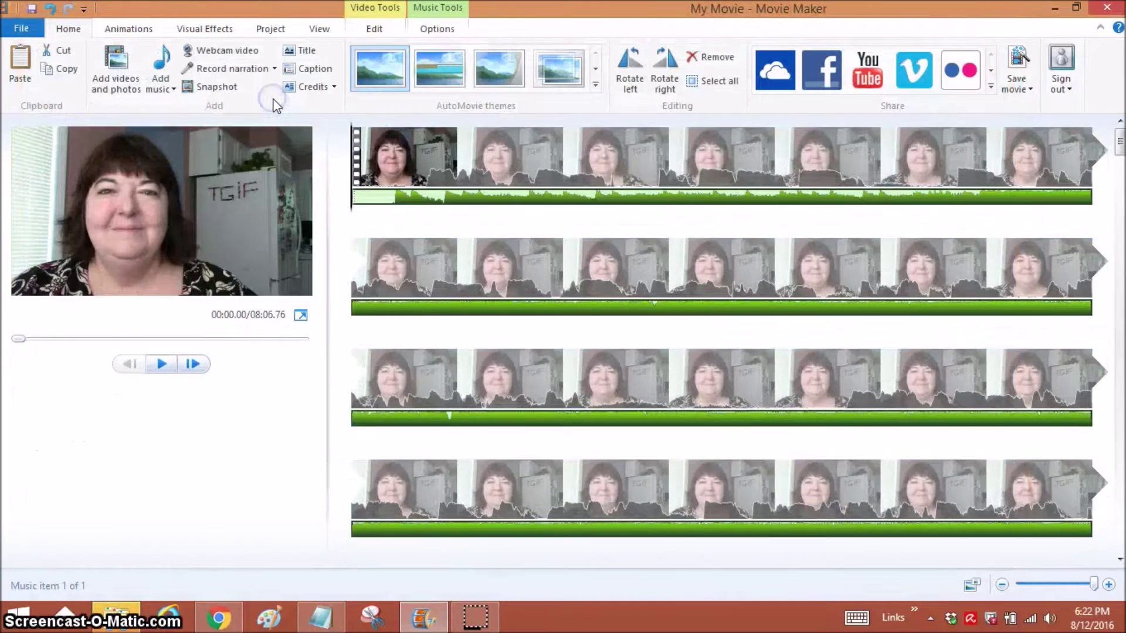
pyautogui.click(163, 366)
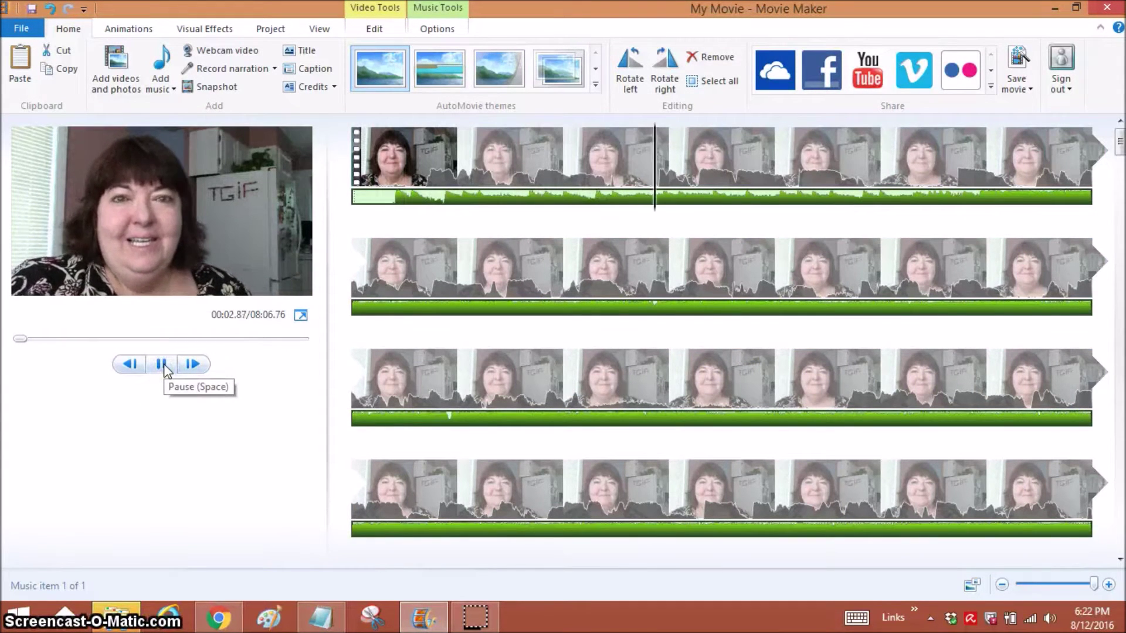
pyautogui.click(164, 365)
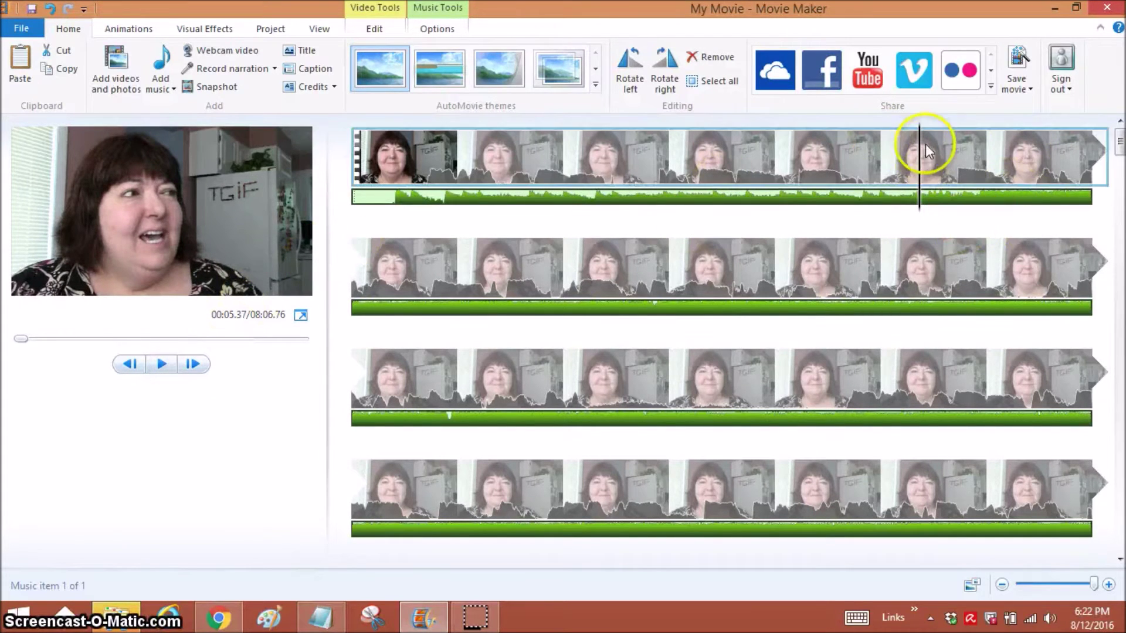
# Split the Green Daze music at the 5.33-second playhead.
pyautogui.click(424, 13)
pyautogui.click(194, 83)
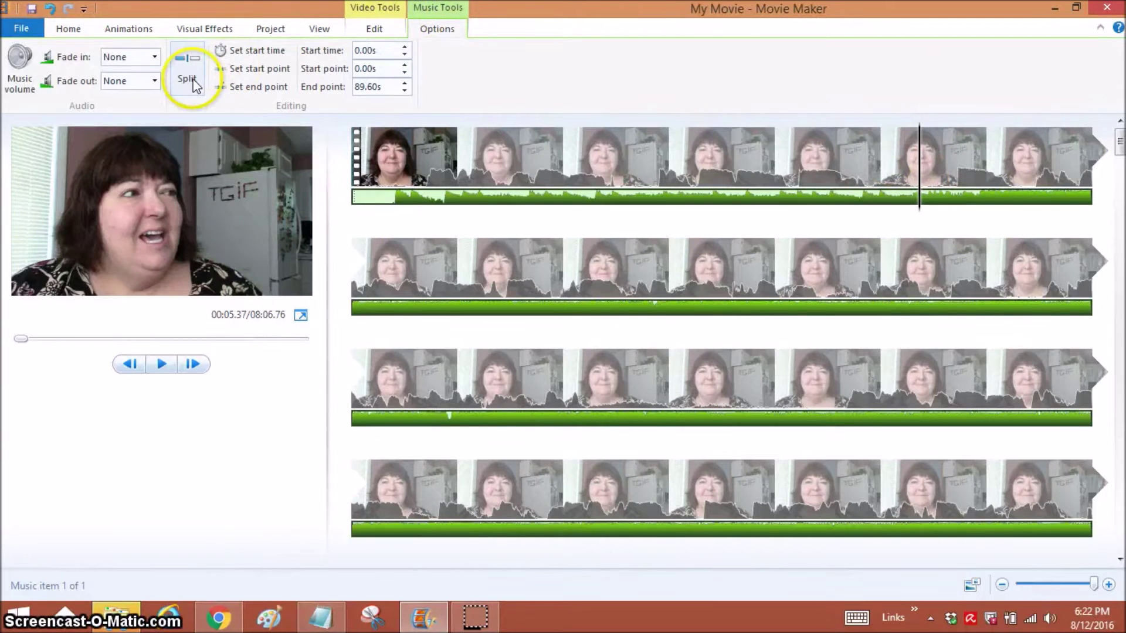
pyautogui.click(844, 255)
# Move the second music piece to the fourth row, starting around 24.47 seconds.
pyautogui.click(944, 205)
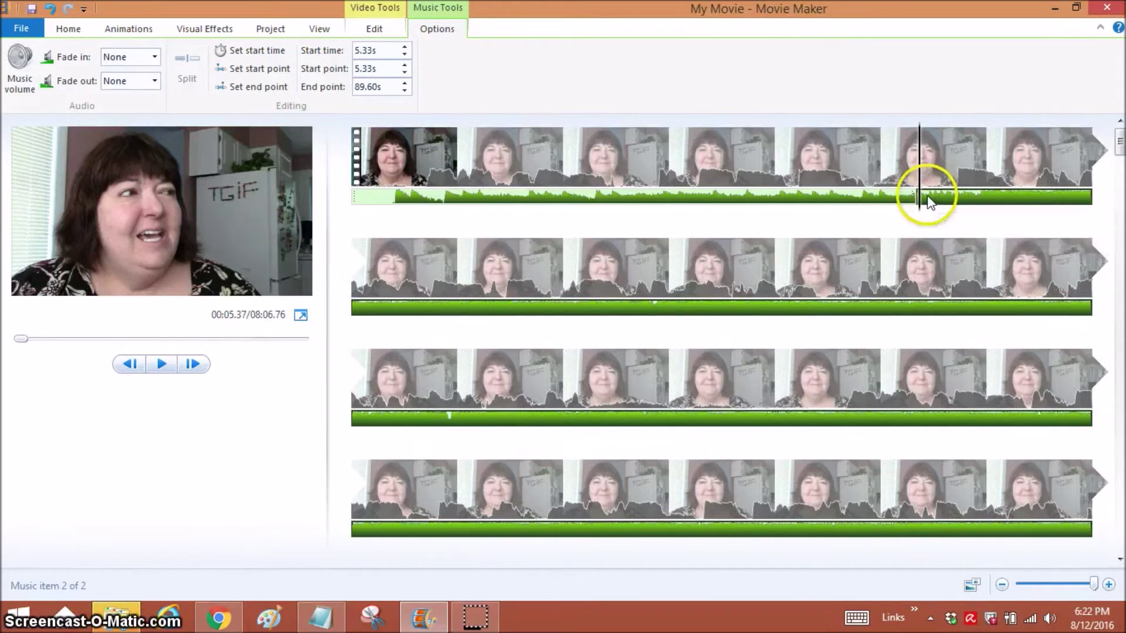
pyautogui.click(934, 202)
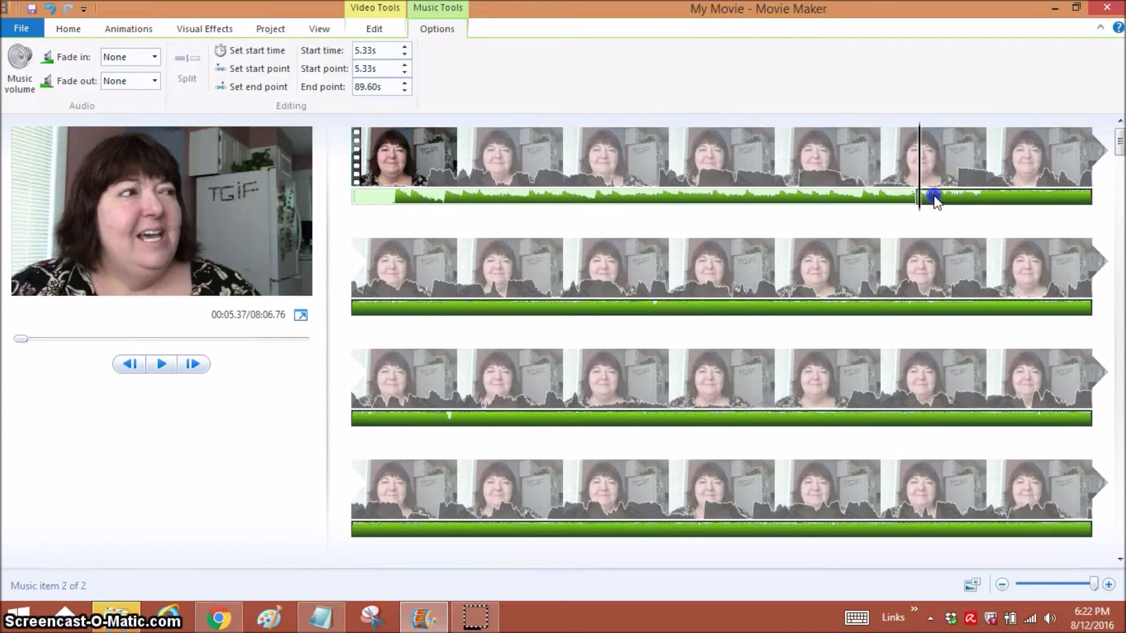
pyautogui.moveTo(935, 199); pyautogui.dragTo(724, 501)
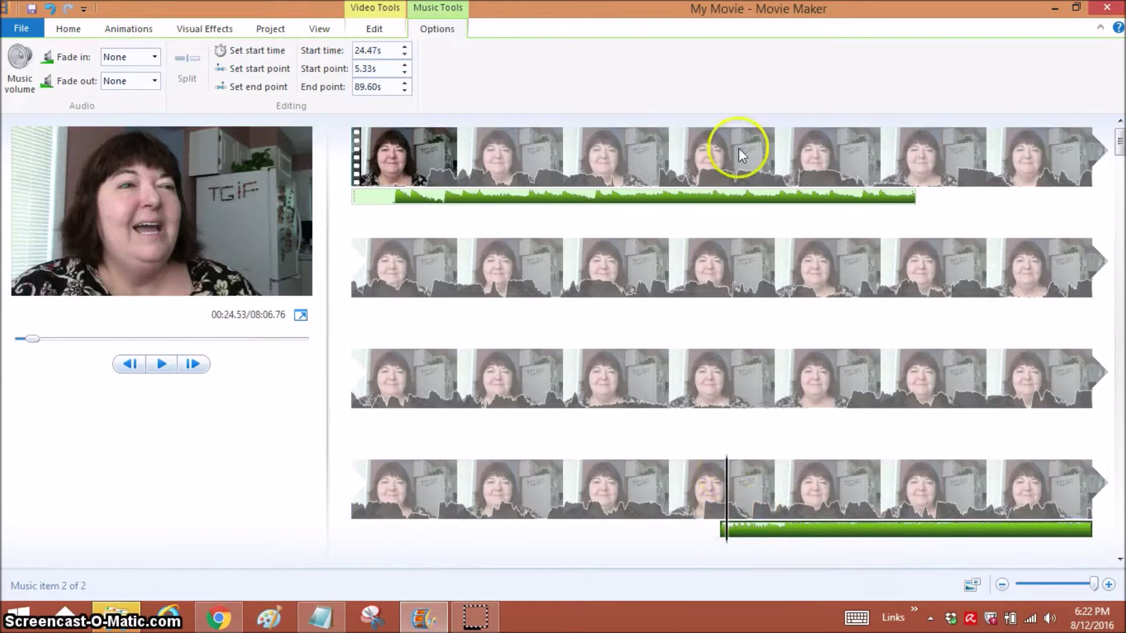
pyautogui.click(844, 199)
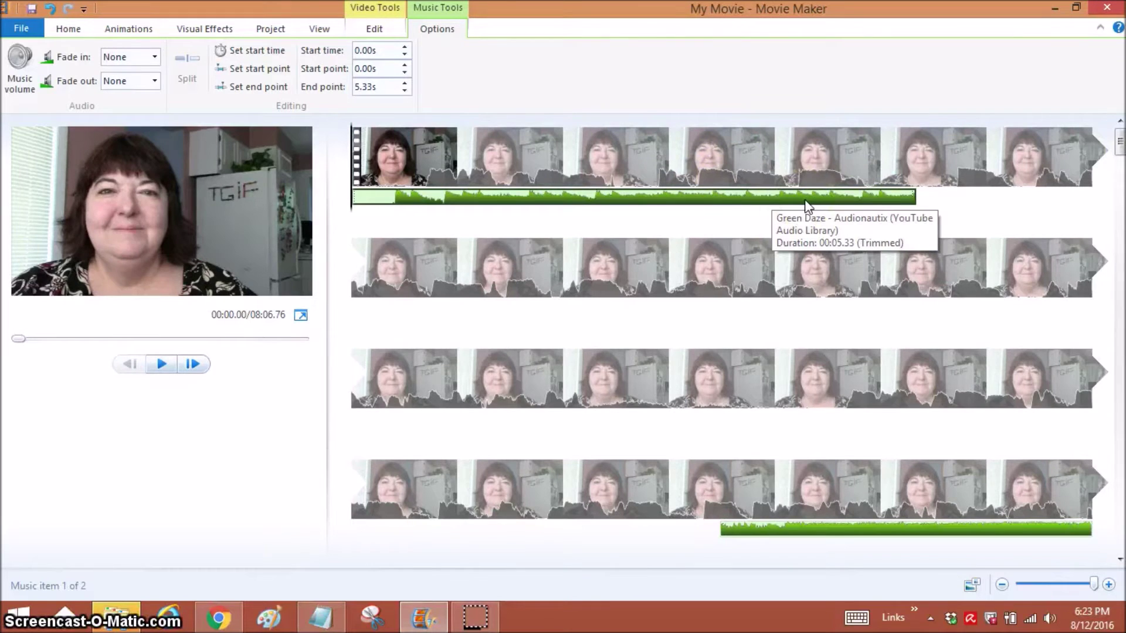
# Set the first Green Daze piece's fade-out to Medium.
pyautogui.click(828, 193)
pyautogui.click(844, 199)
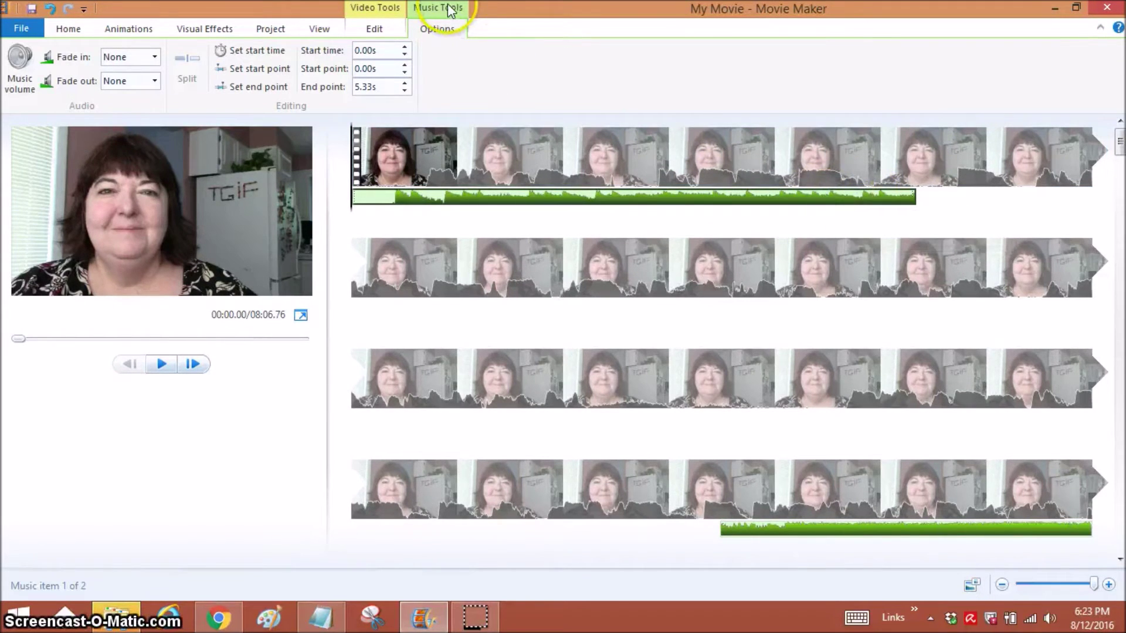
pyautogui.click(121, 81)
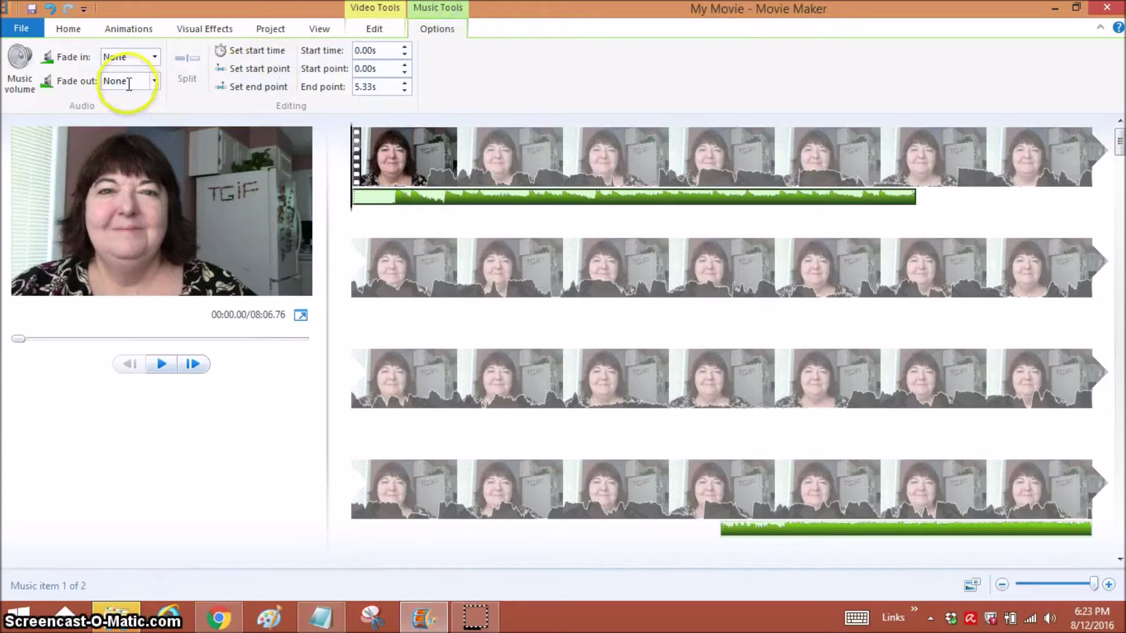
pyautogui.click(155, 81)
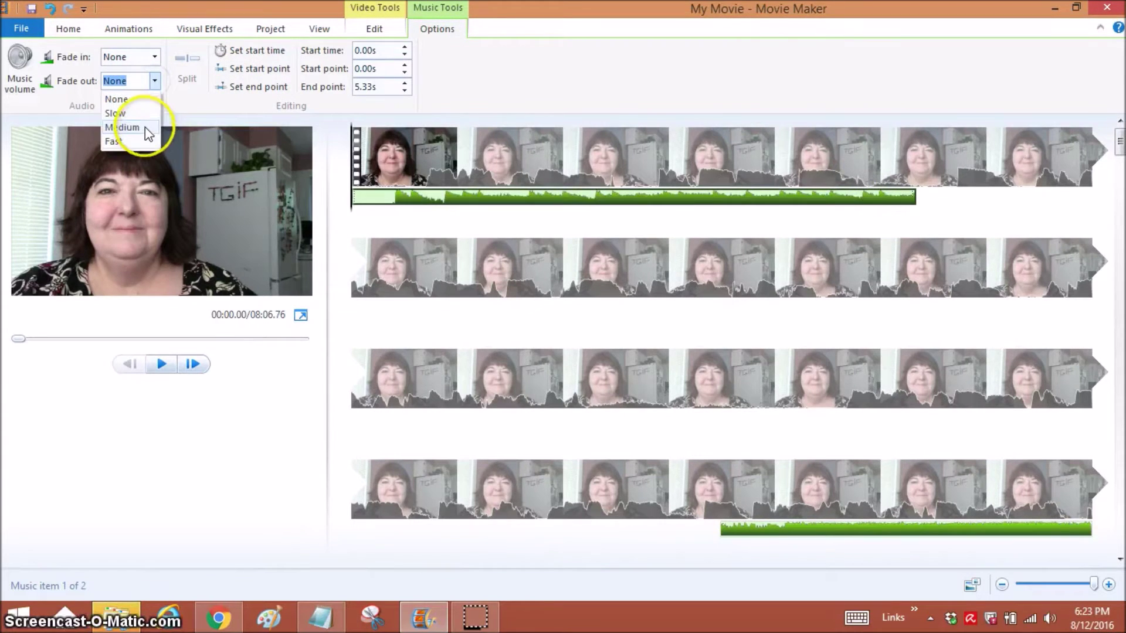
pyautogui.click(141, 125)
# Preview the fade-out, then select the webcam video clip.
pyautogui.click(159, 368)
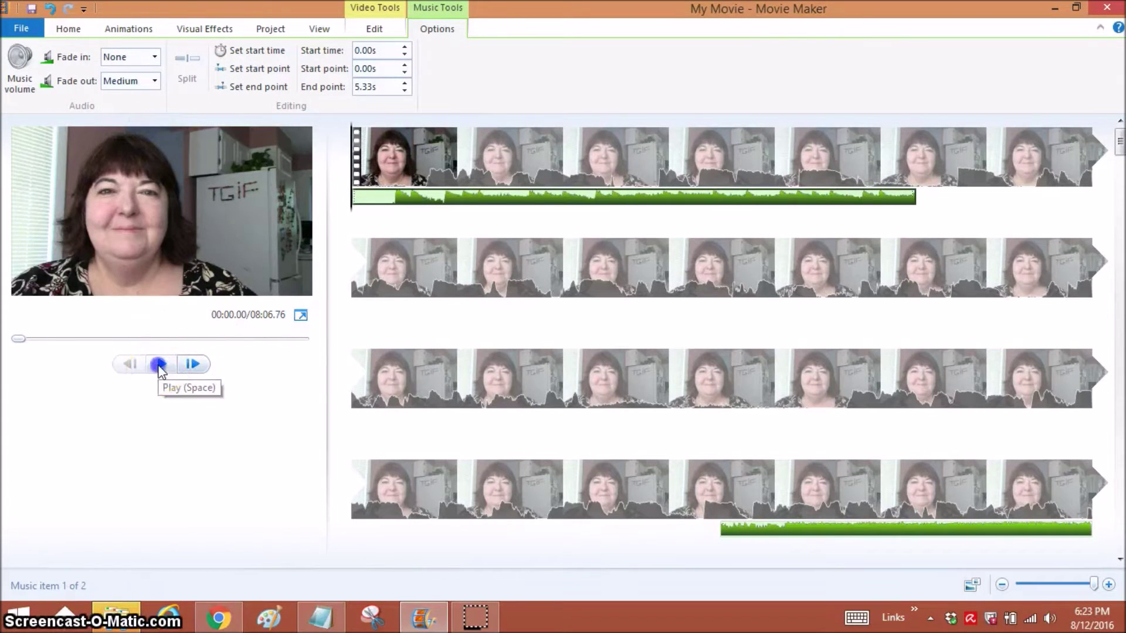
pyautogui.click(188, 308)
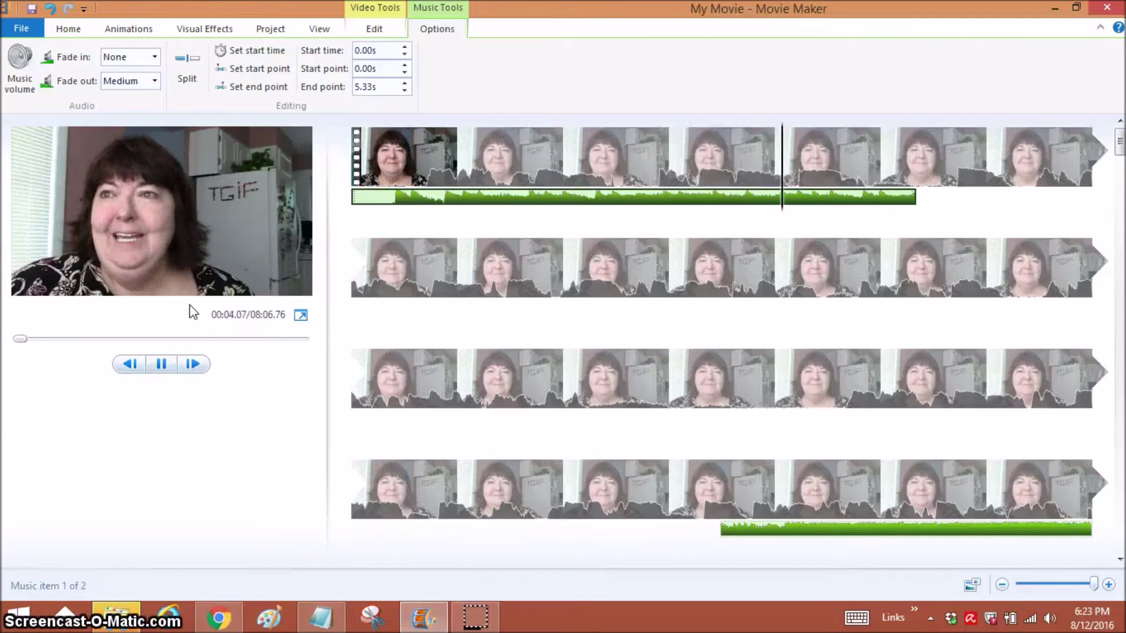
pyautogui.hotkey('ctrl', 'a')
pyautogui.click(402, 261)
pyautogui.click(161, 364)
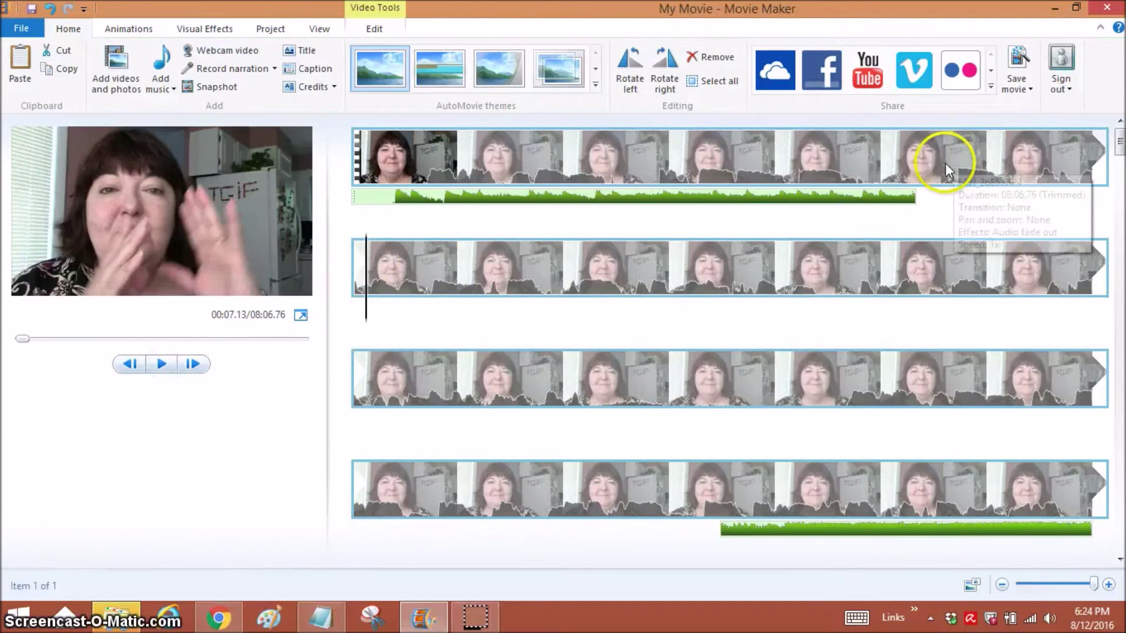
# Split the webcam clip at 5.33s, where the first music piece ends.
pyautogui.click(617, 154)
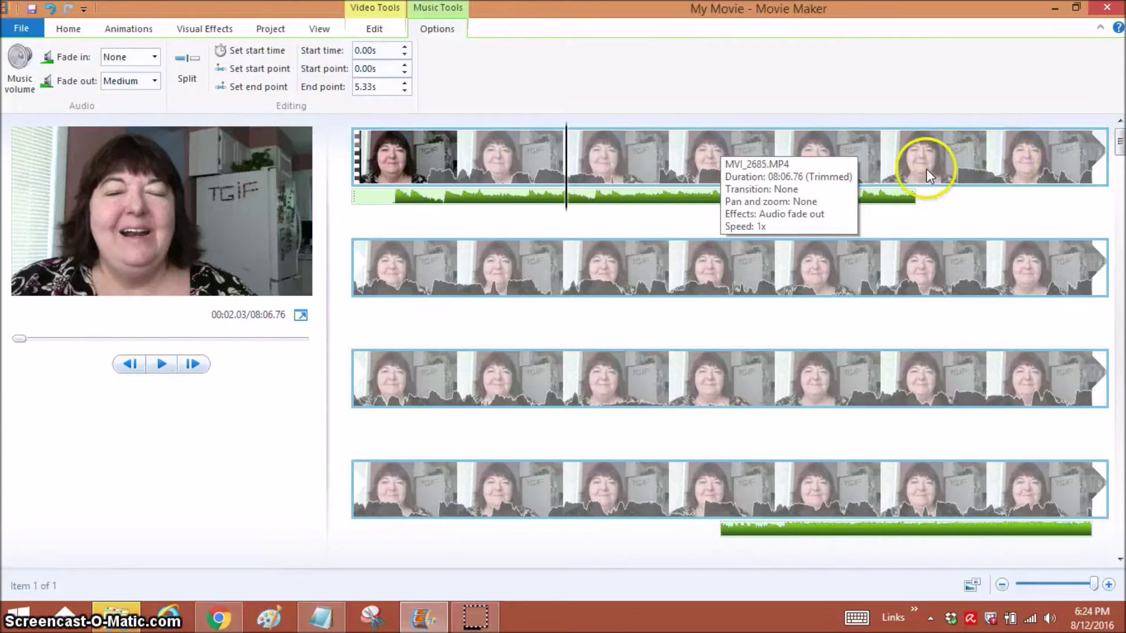
pyautogui.click(884, 187)
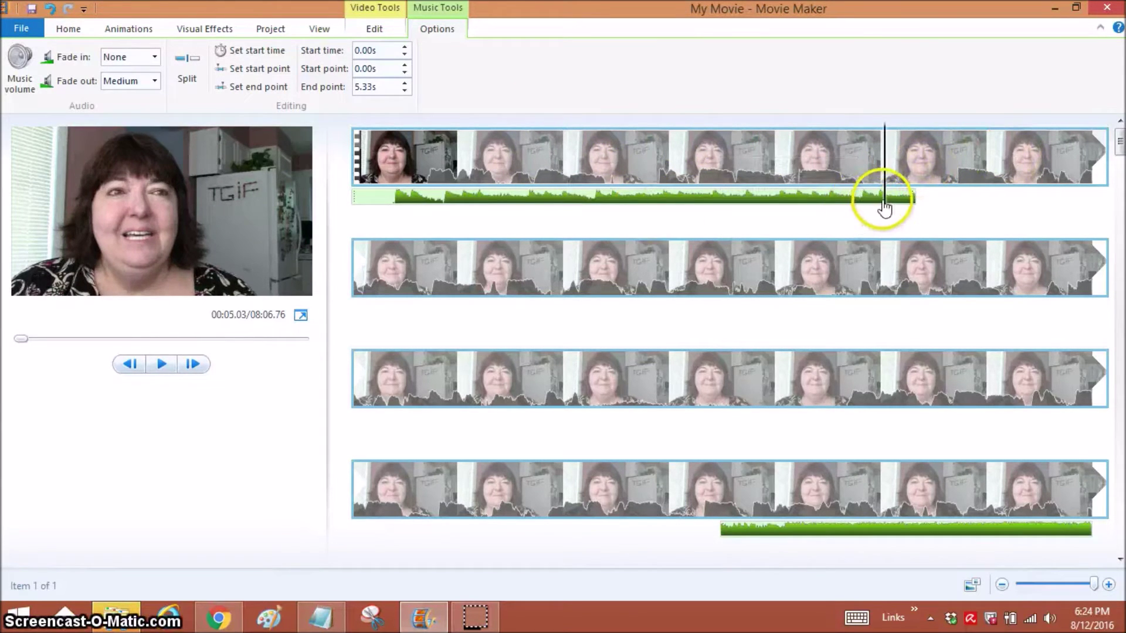
pyautogui.click(914, 199)
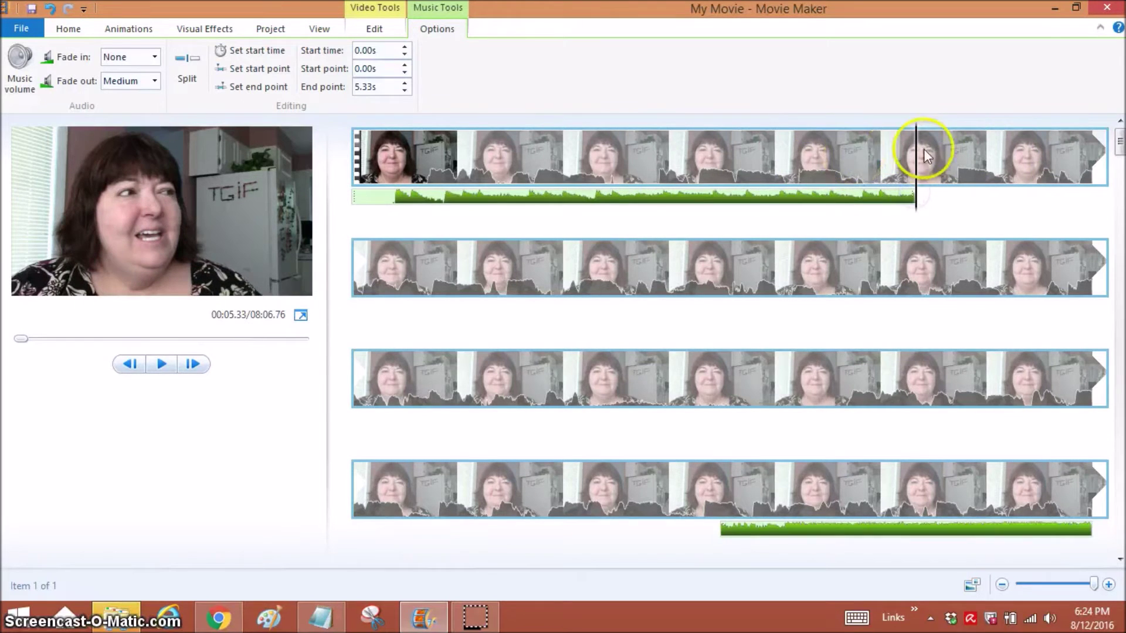
pyautogui.click(359, 13)
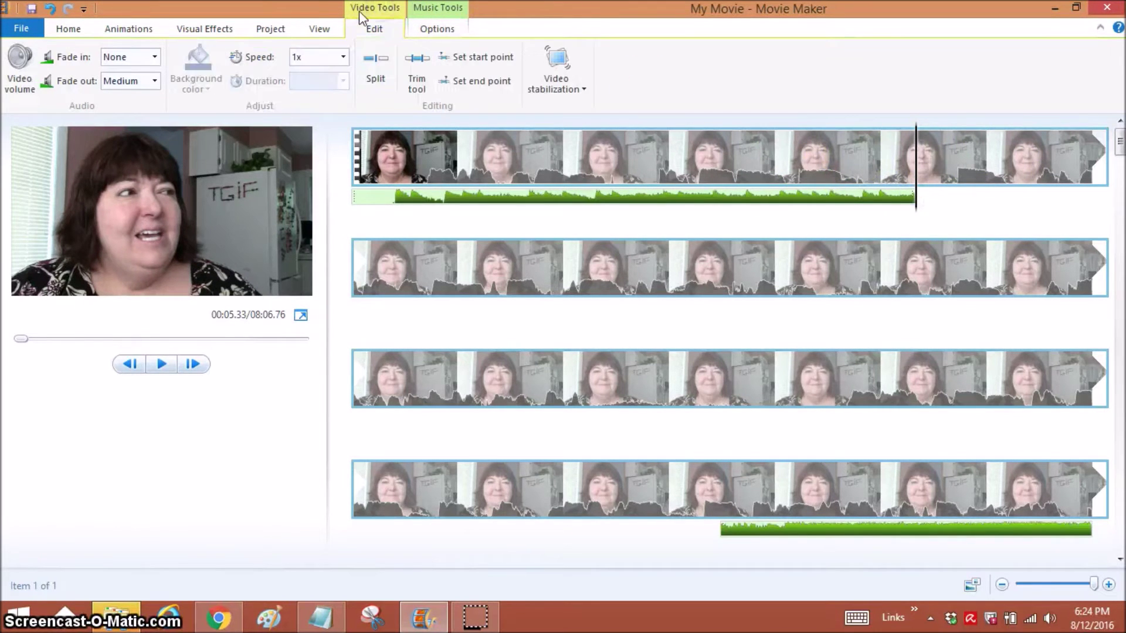
pyautogui.click(373, 72)
# Raise the second webcam clip's video volume back up from muted.
pyautogui.click(1058, 164)
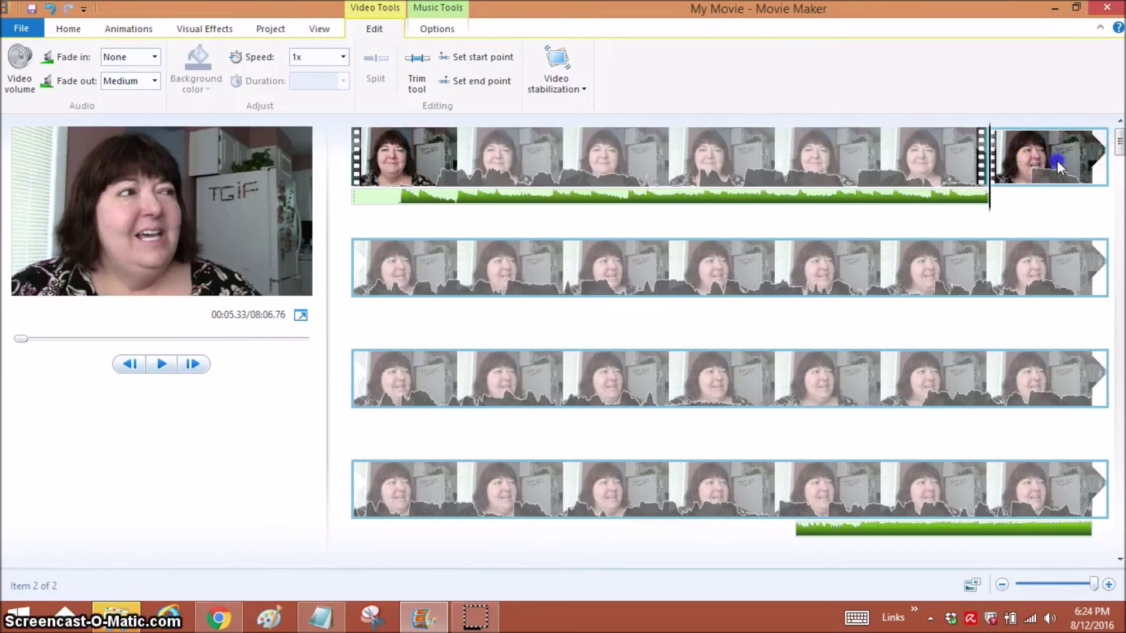
pyautogui.click(18, 70)
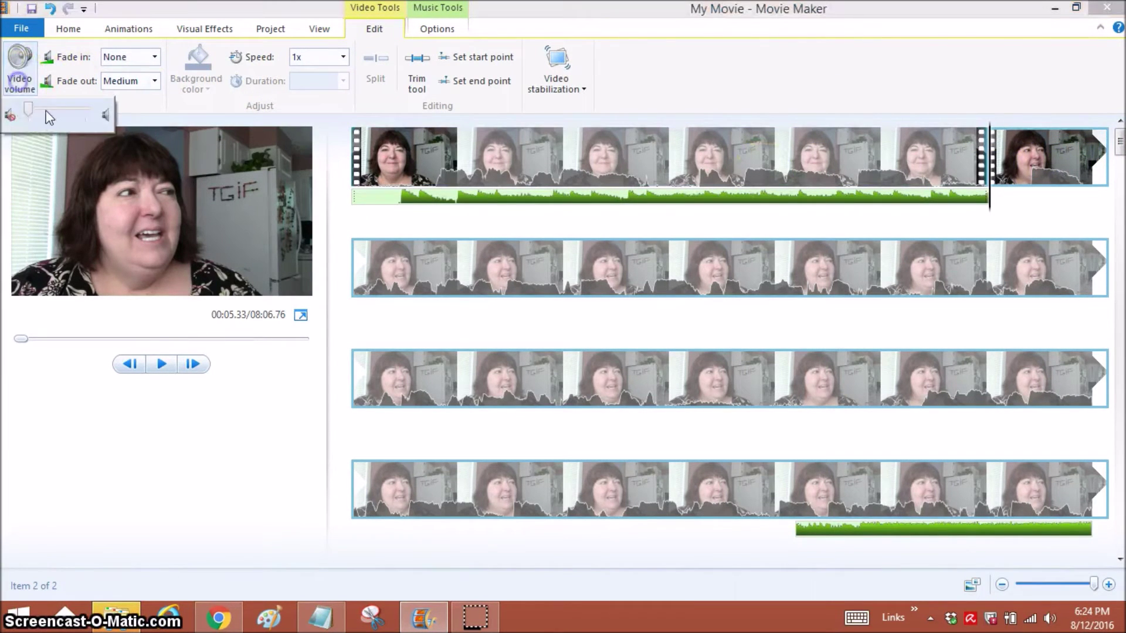
pyautogui.moveTo(55, 110); pyautogui.dragTo(28, 110)
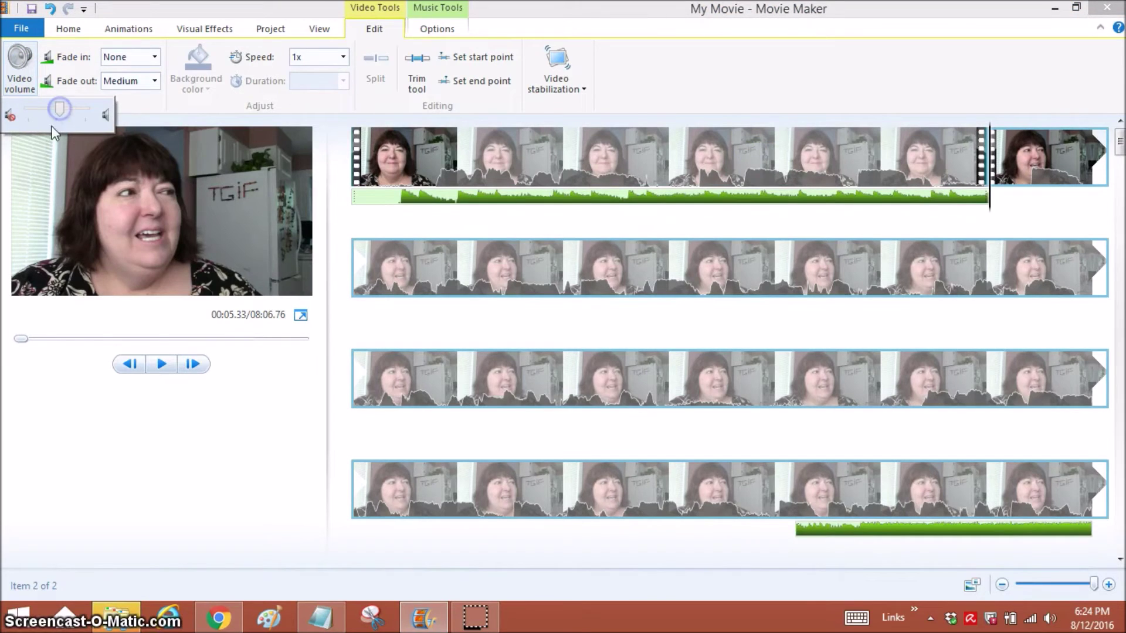
pyautogui.click(740, 156)
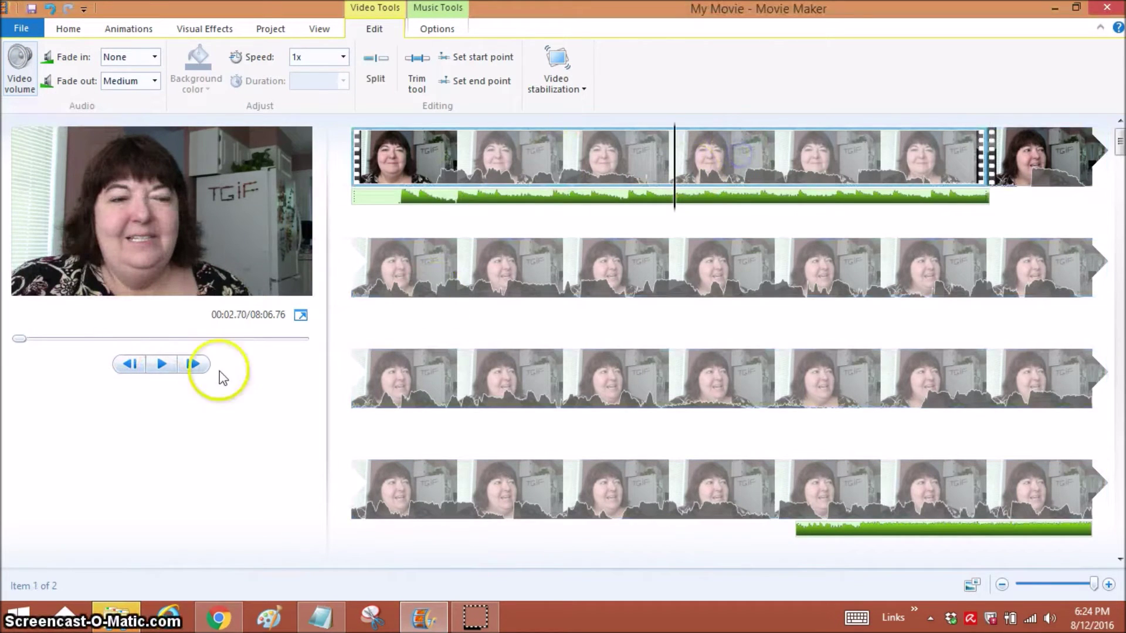
pyautogui.click(161, 364)
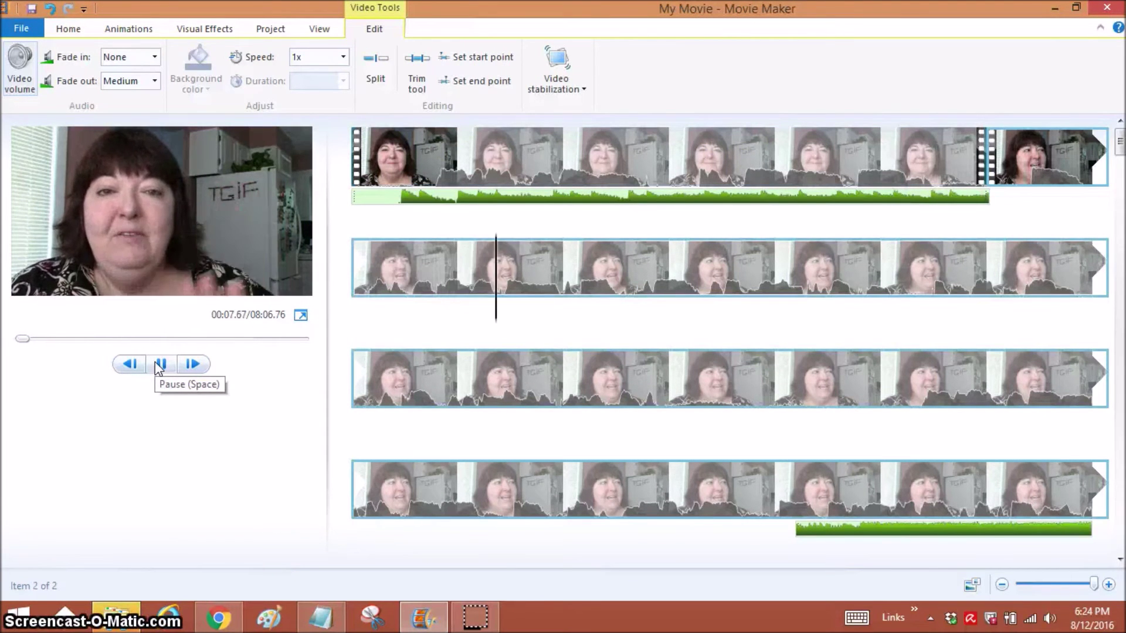
pyautogui.click(160, 364)
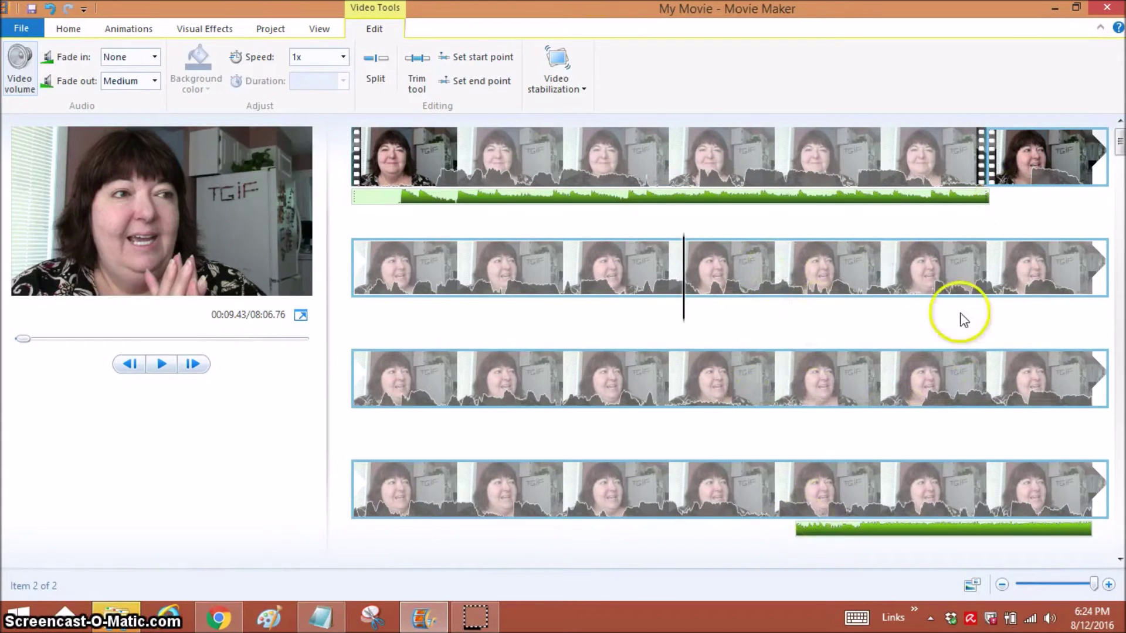
pyautogui.click(800, 531)
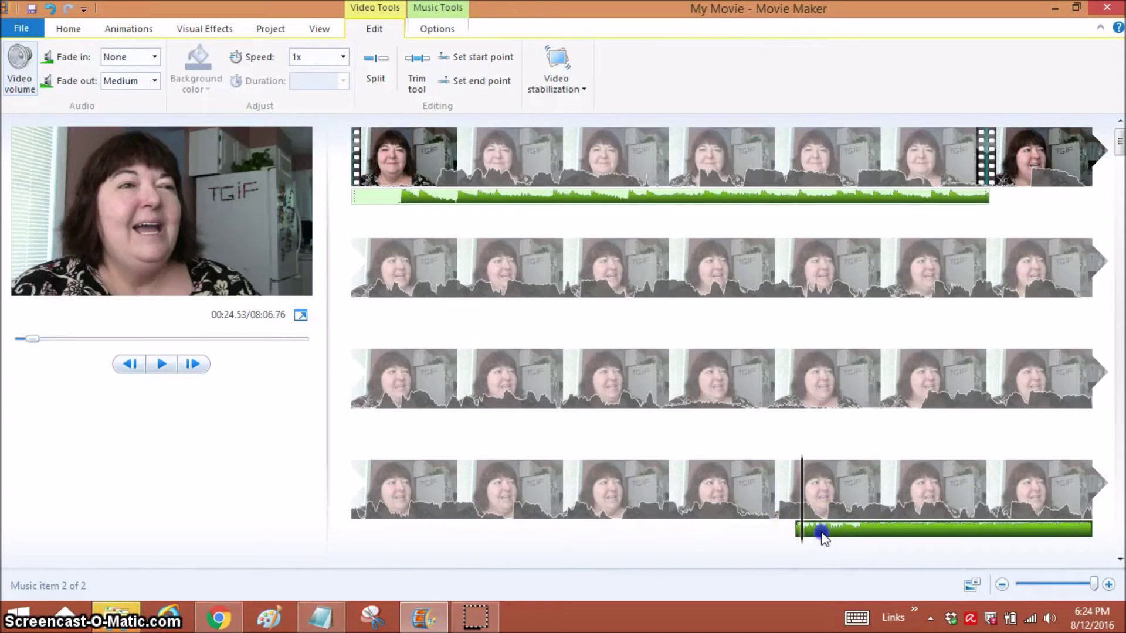
# Drag the second Green Daze piece up to row 3, starting around 16 seconds, and preview it.
pyautogui.moveTo(823, 535); pyautogui.dragTo(652, 392)
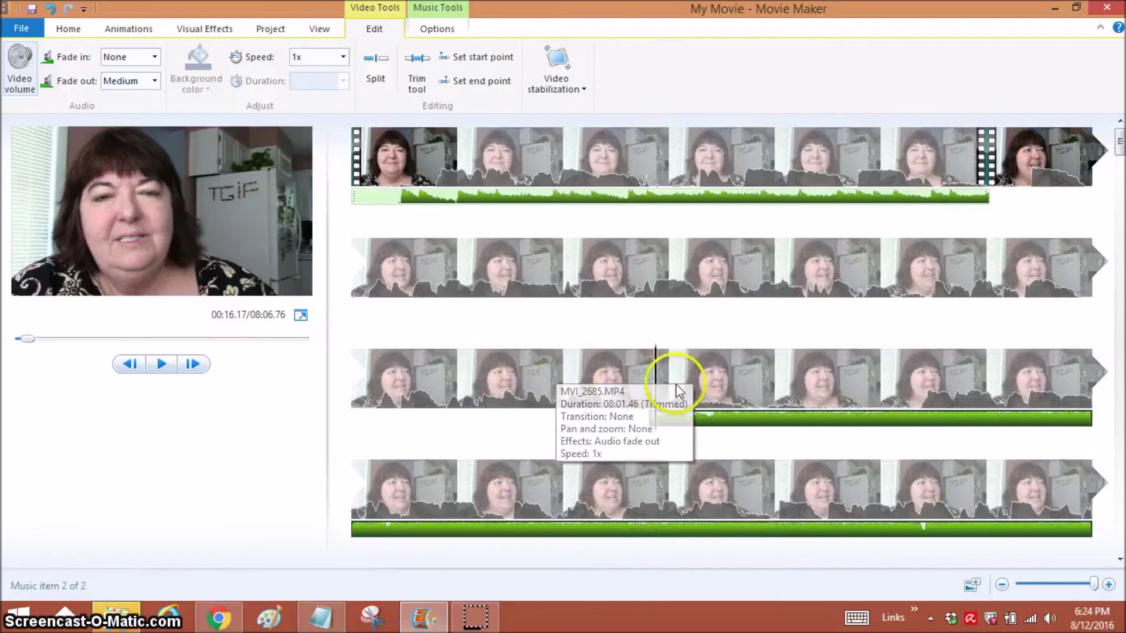
pyautogui.click(568, 378)
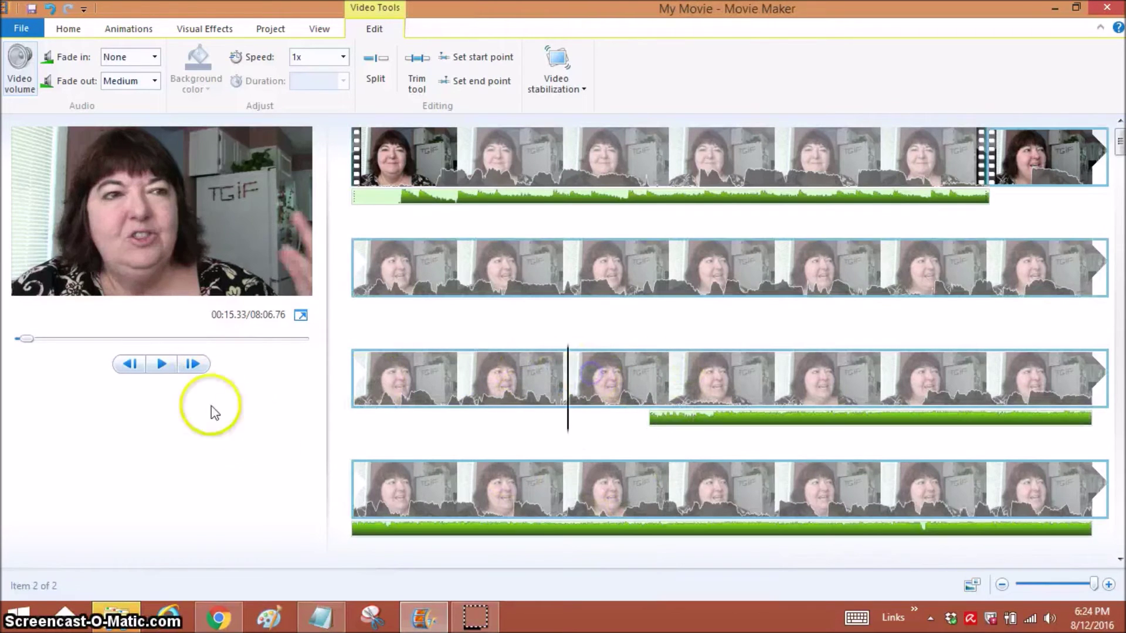
pyautogui.click(162, 364)
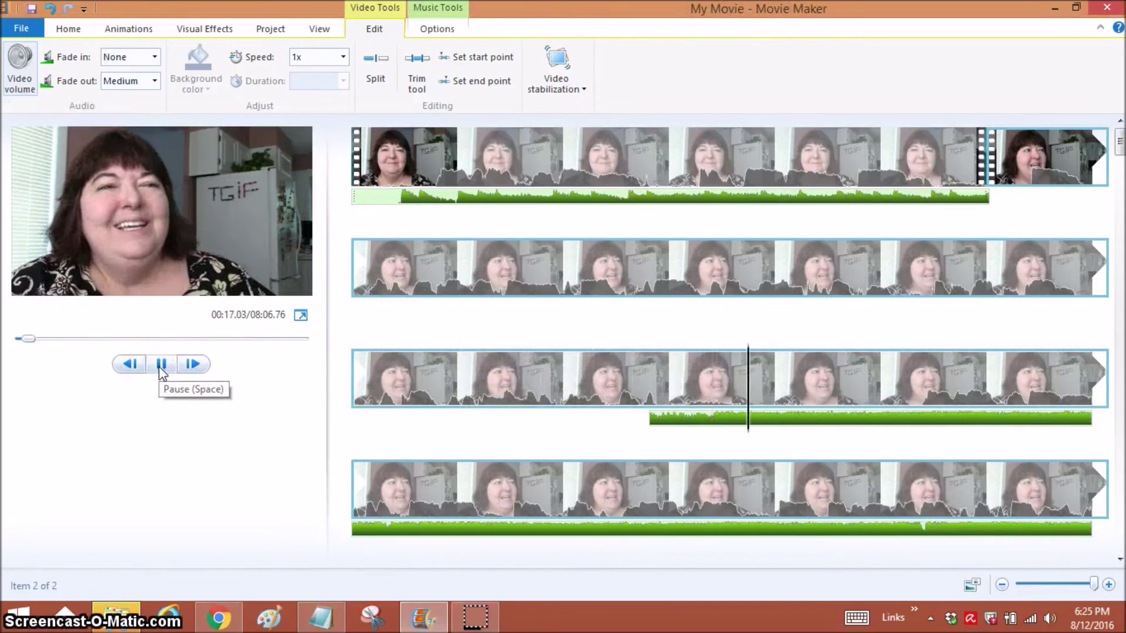
pyautogui.click(161, 364)
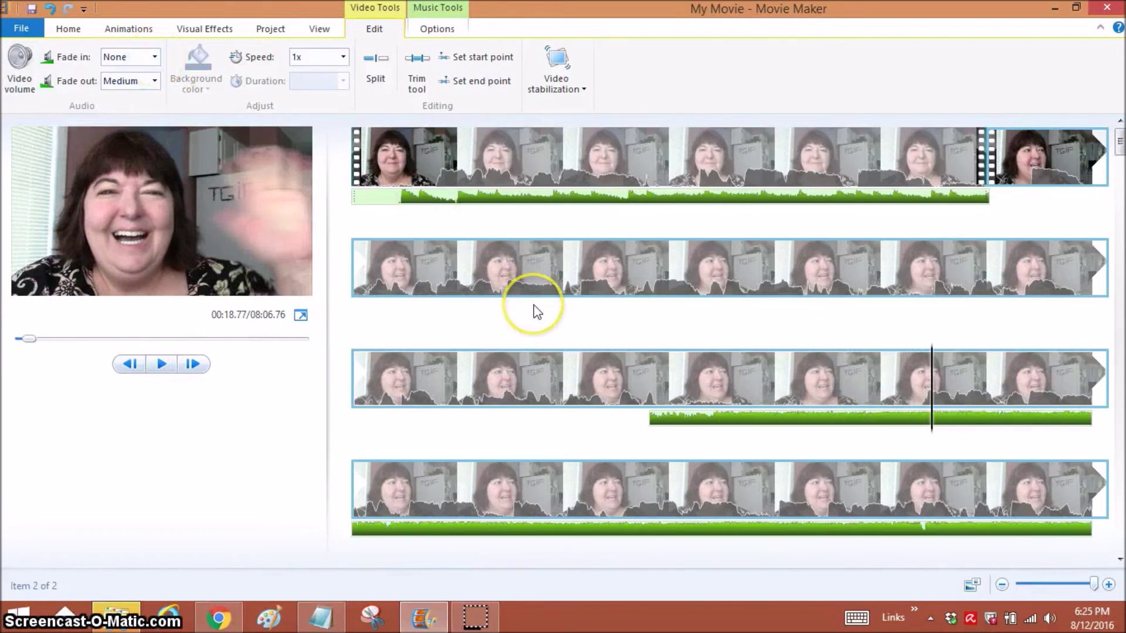
pyautogui.scroll(-5, 538, 308)
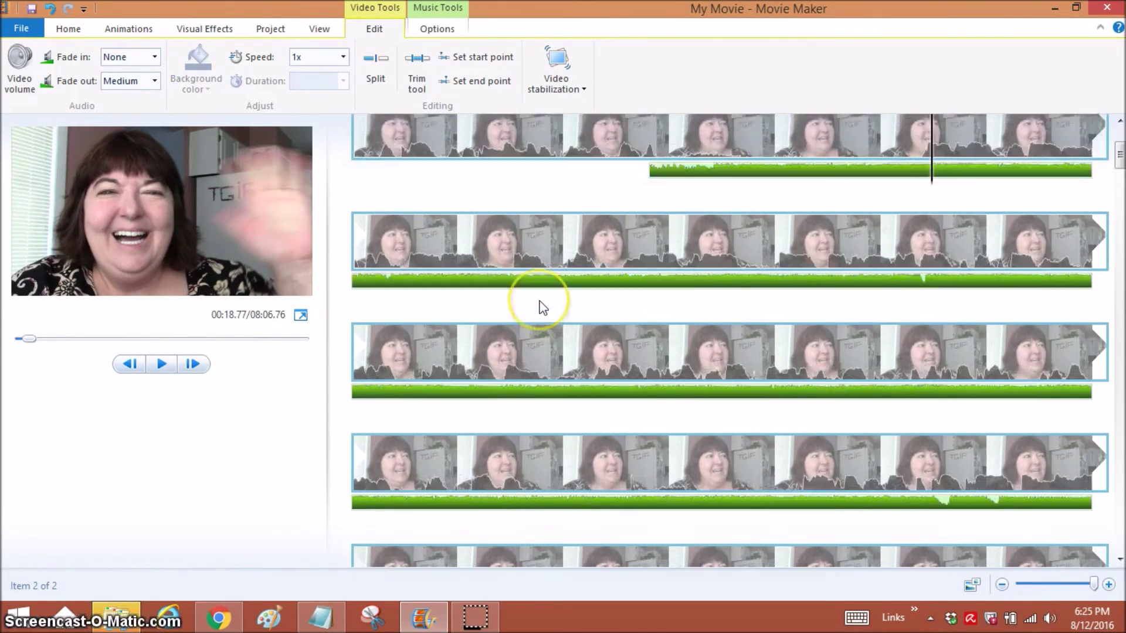
# Delete the repositioned second Green Daze piece from the timeline.
pyautogui.scroll(3, 540, 300)
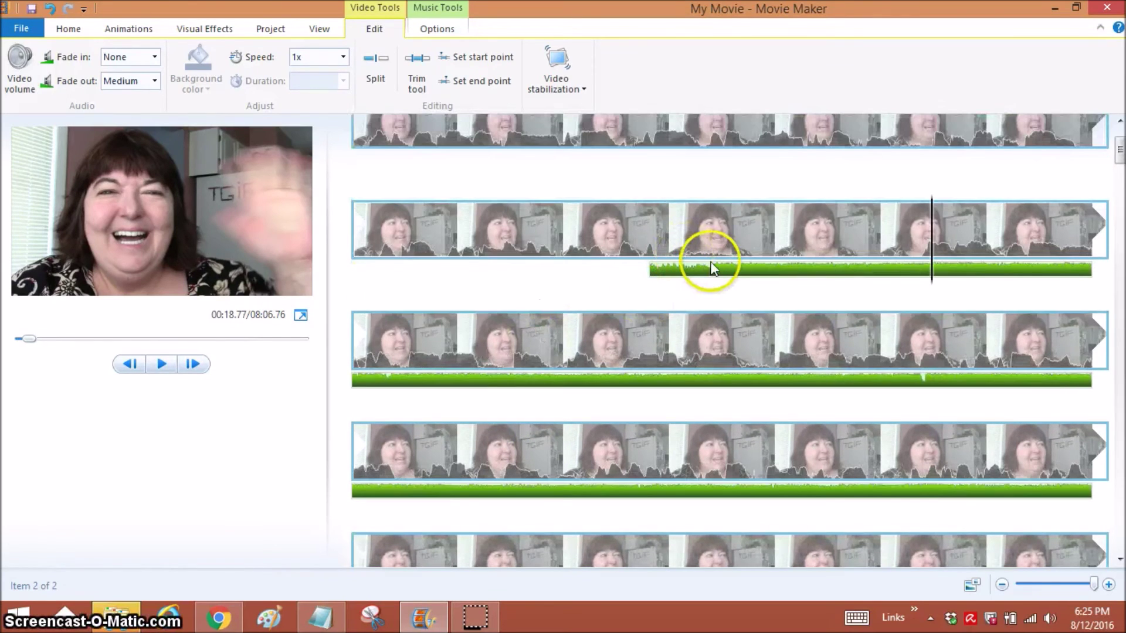
pyautogui.click(711, 267)
pyautogui.press('Delete')
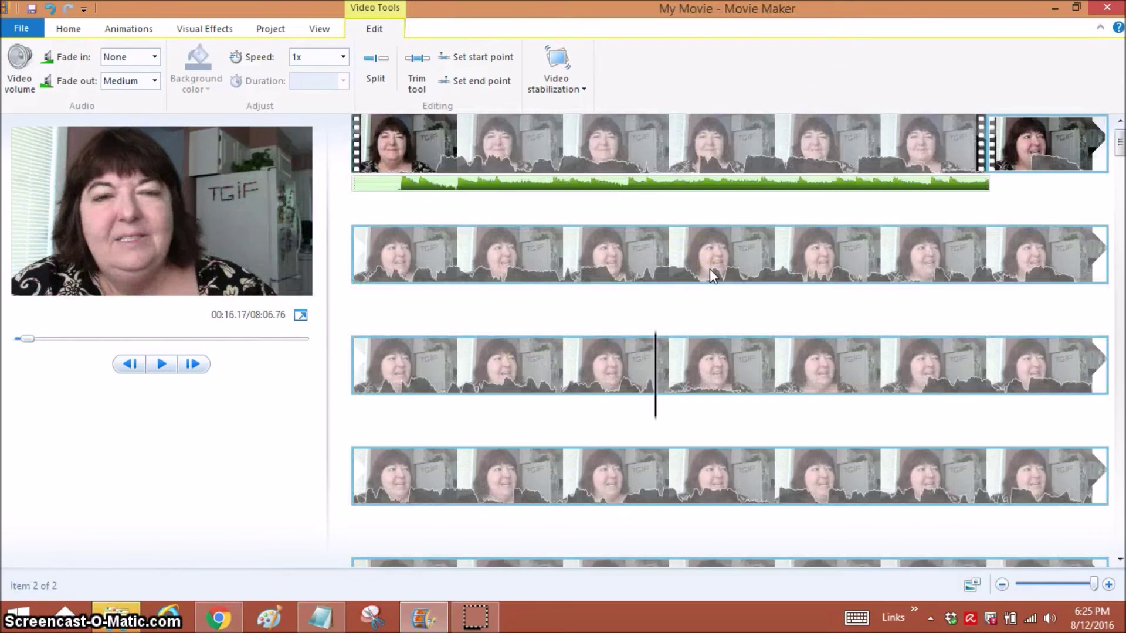
# Set the play position to about 00:24.
pyautogui.scroll(-3, 704, 282)
pyautogui.moveTo(748, 371); pyautogui.dragTo(763, 376)
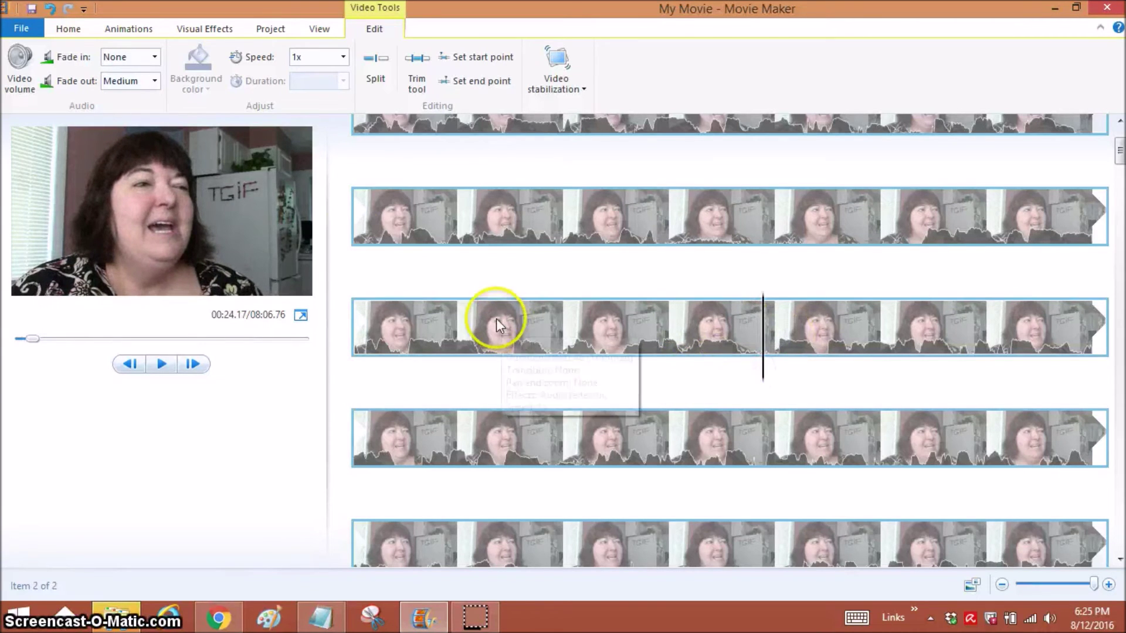
pyautogui.click(64, 28)
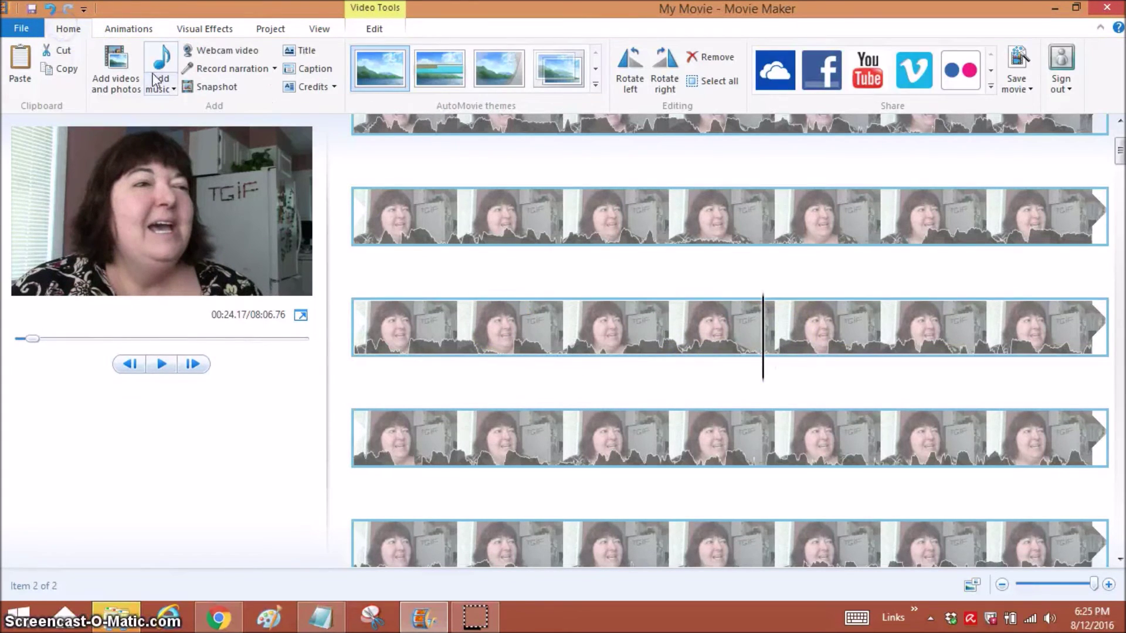
# Add Funk_Down at the current 00:24.17 play position and play the preview.
pyautogui.click(160, 89)
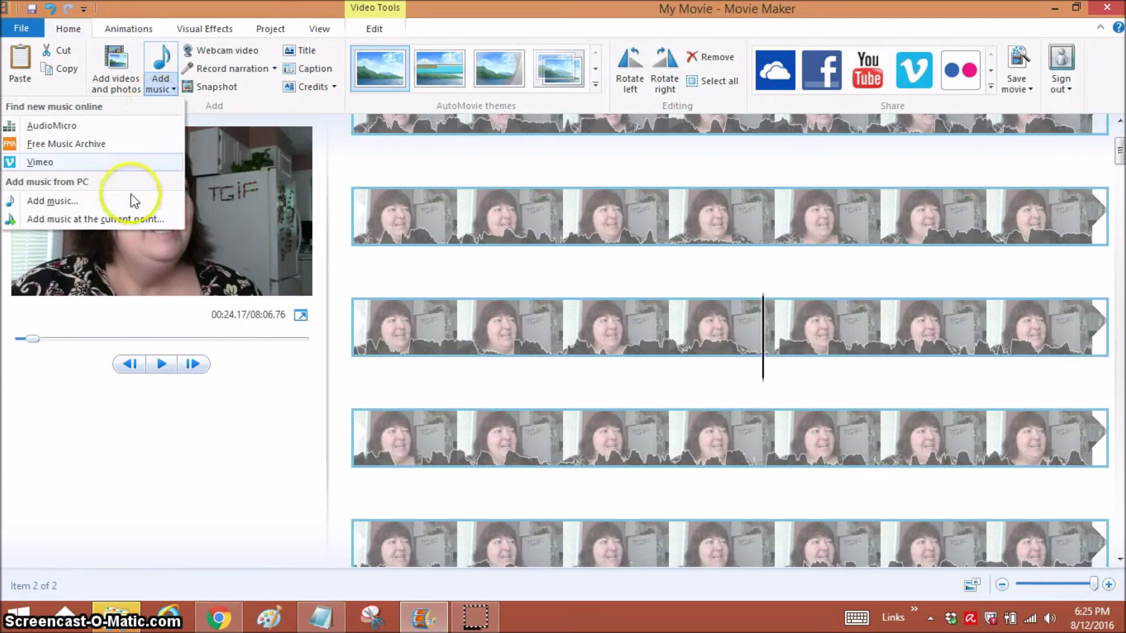
pyautogui.click(115, 219)
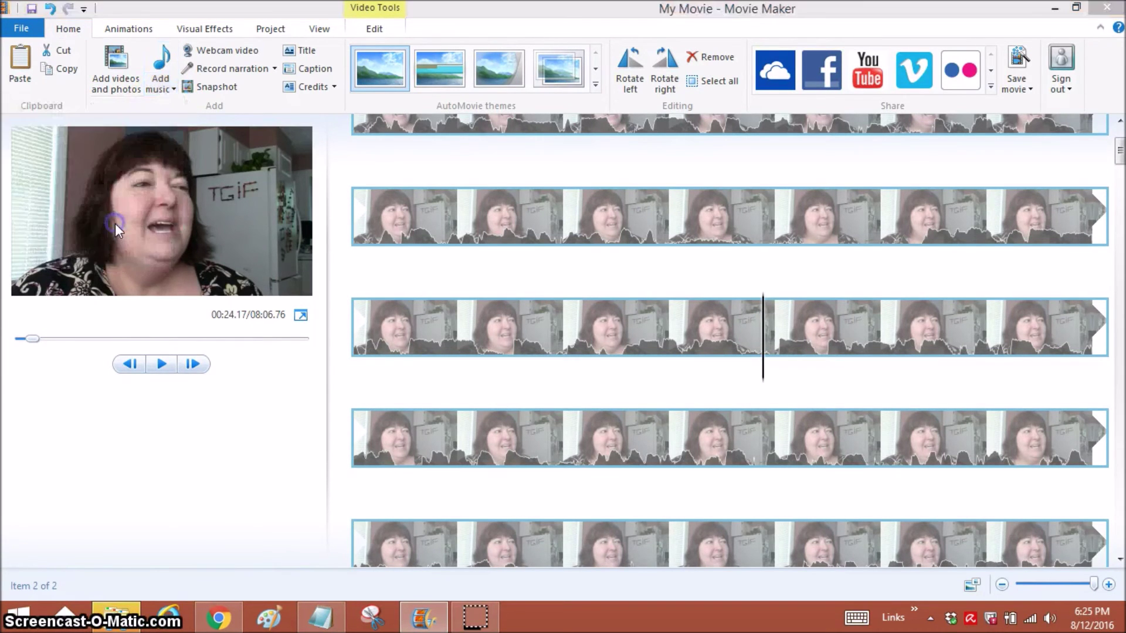
pyautogui.doubleClick(254, 111)
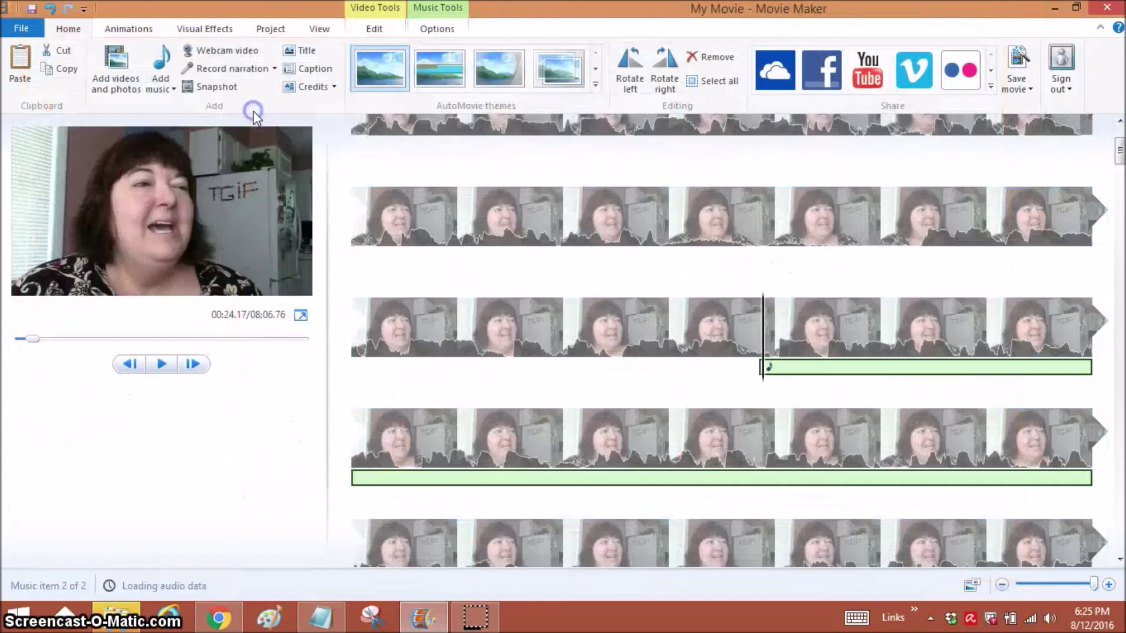
pyautogui.click(162, 365)
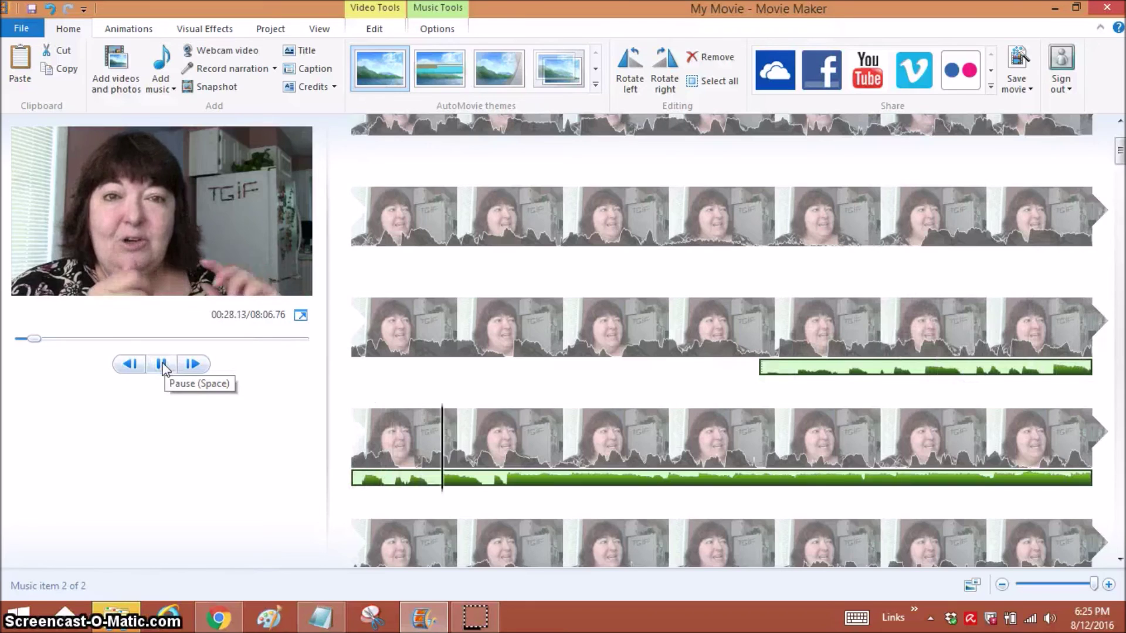
# Pause playback and show Funk_Down's music options, starting at 24.13s.
pyautogui.click(161, 364)
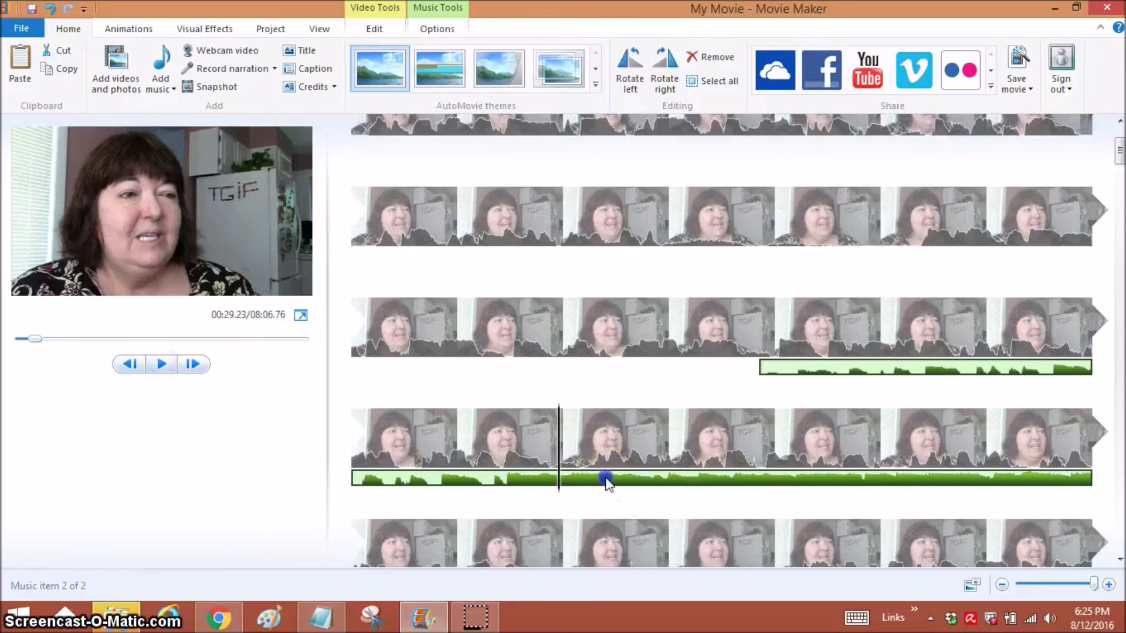
pyautogui.click(357, 478)
pyautogui.click(439, 9)
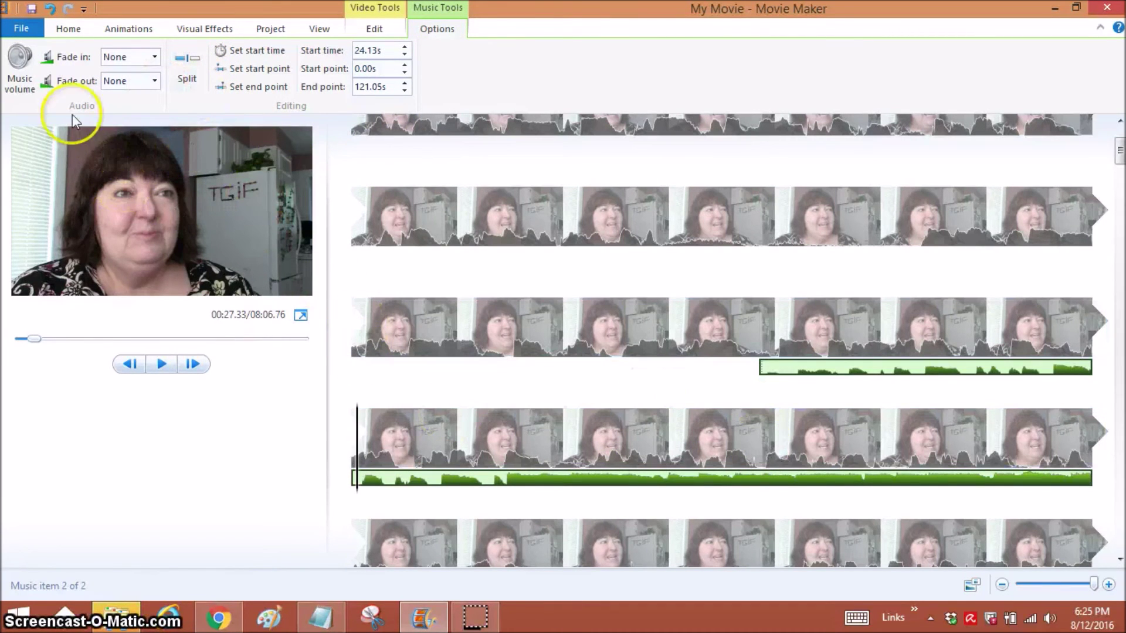
pyautogui.click(17, 88)
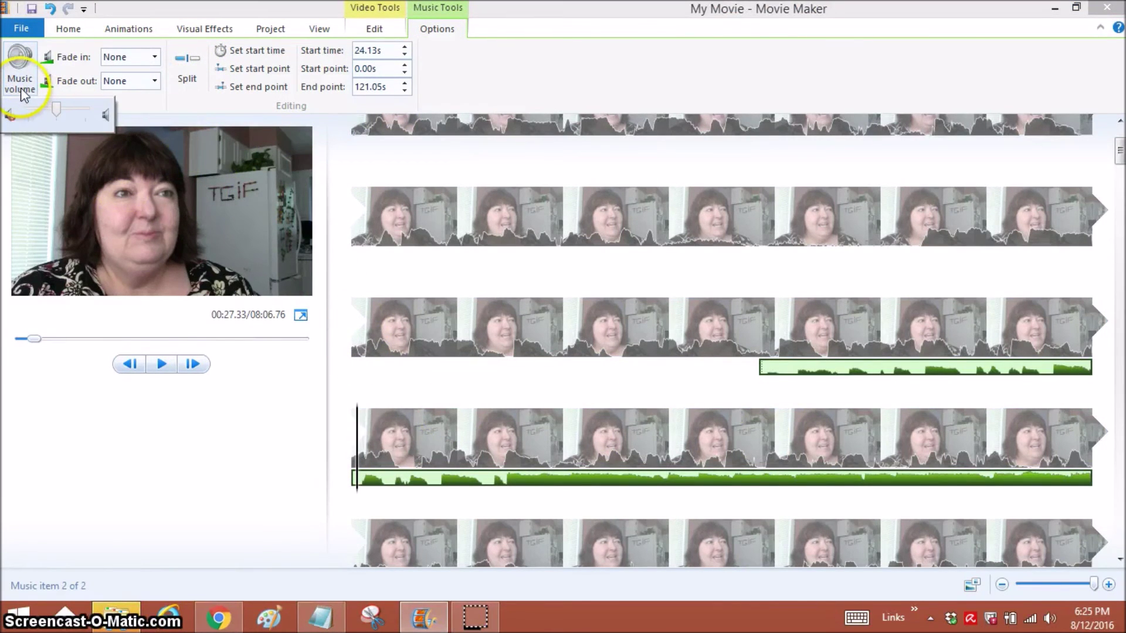
pyautogui.click(20, 89)
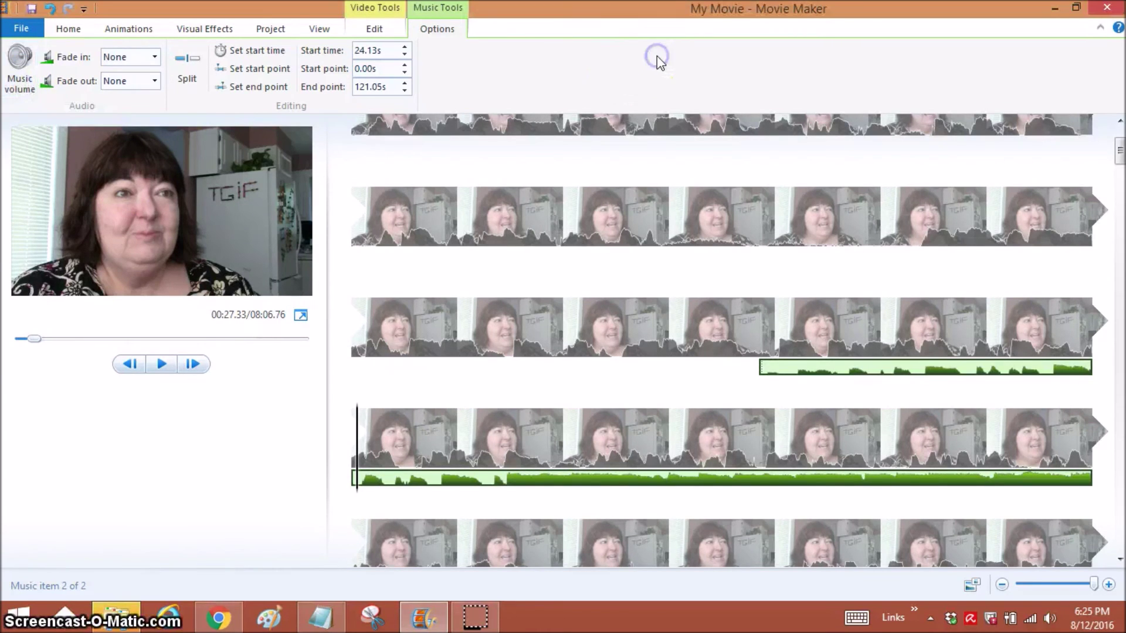